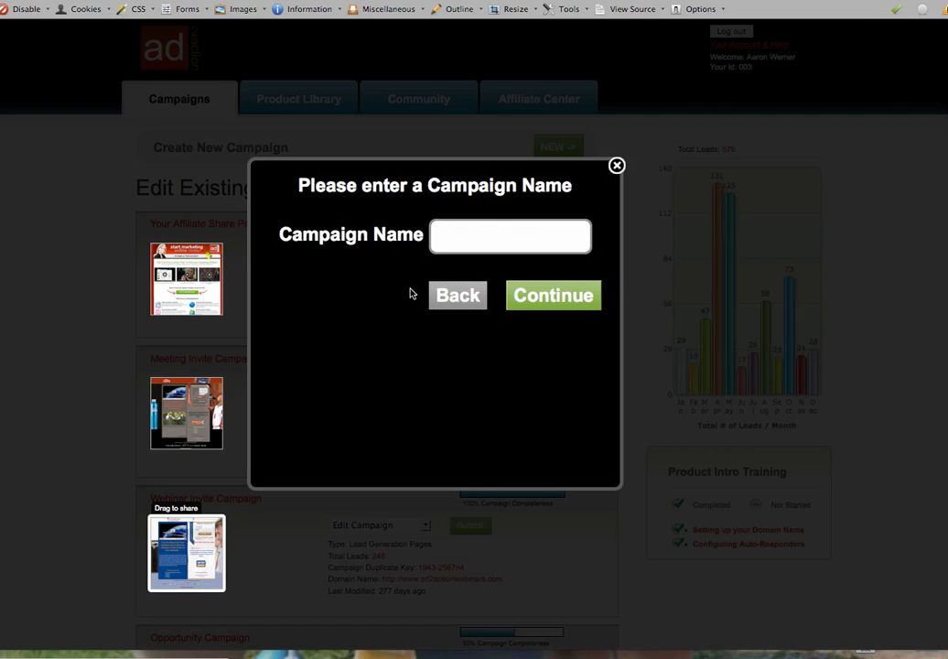
# - Name the new campaign "Click Bank Demo" and continue with its creation
pyautogui.click(478, 233)
pyautogui.write('Click Bank Demo')
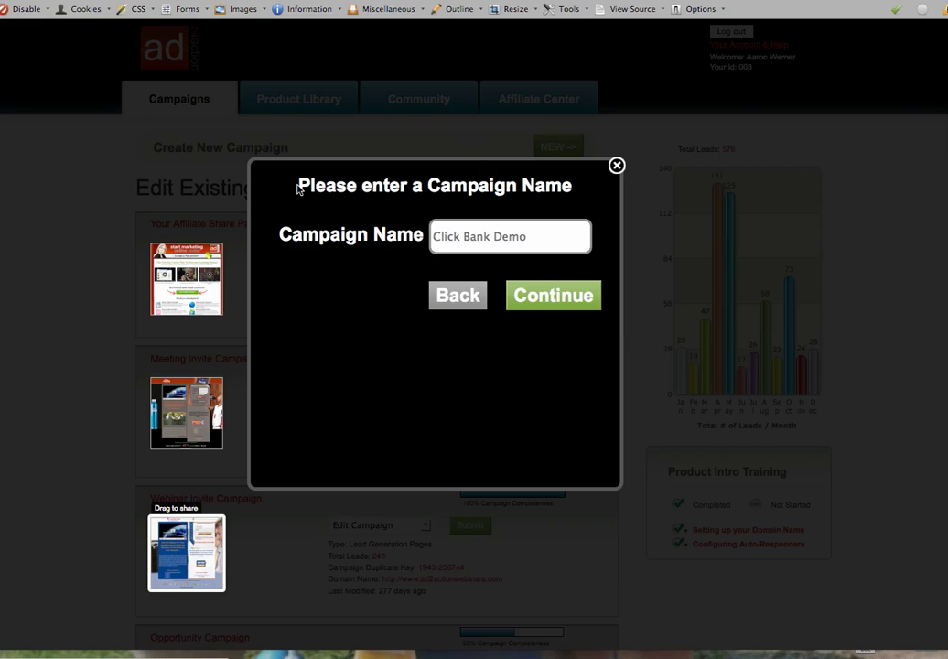
pyautogui.click(552, 307)
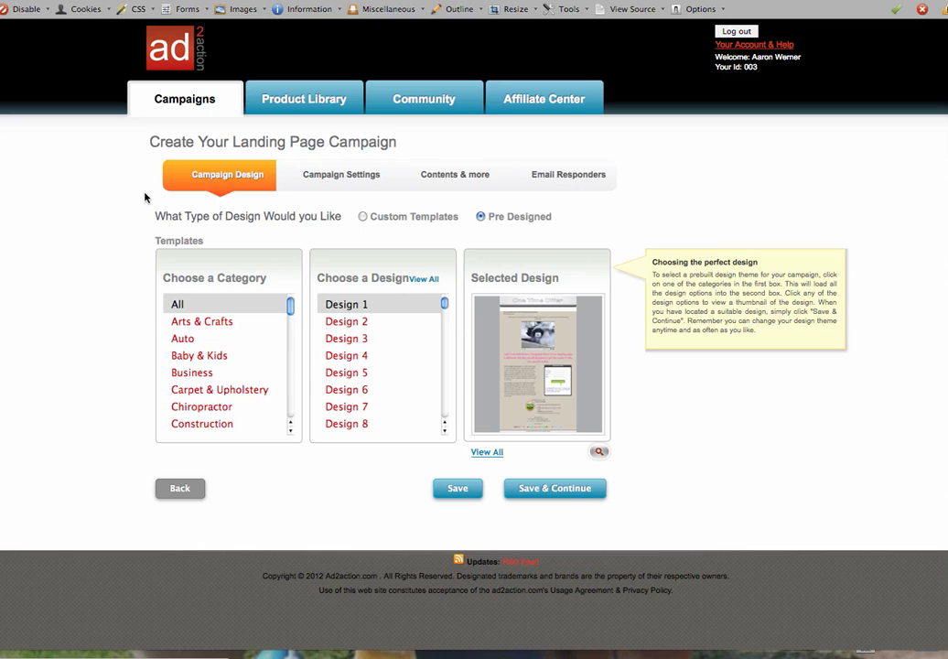
# - Switch the design type to Custom Templates and select the first CPV CENTER 750X575 design
pyautogui.click(363, 217)
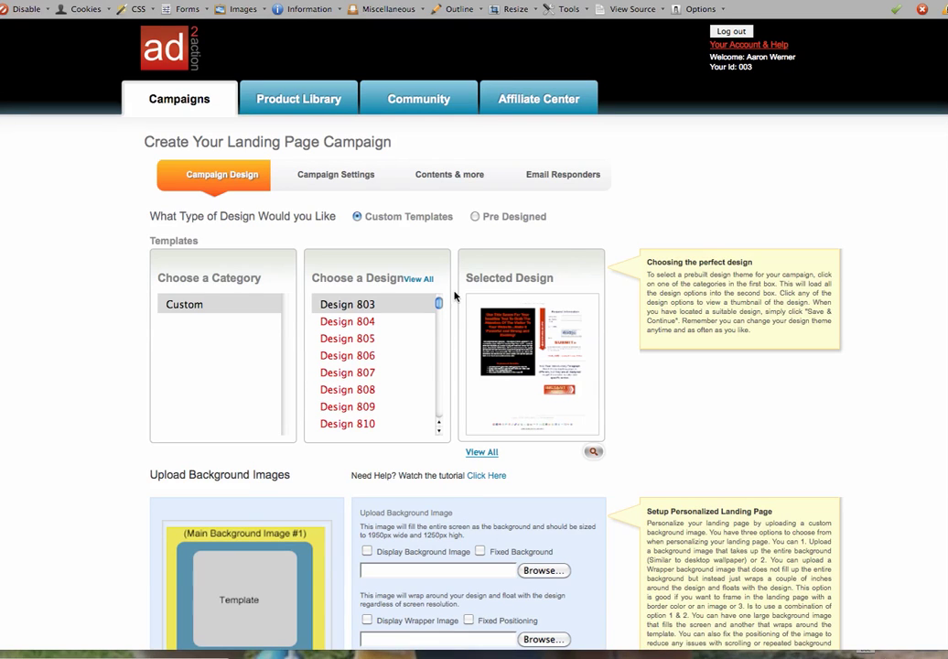
pyautogui.moveTo(440, 303); pyautogui.dragTo(437, 424)
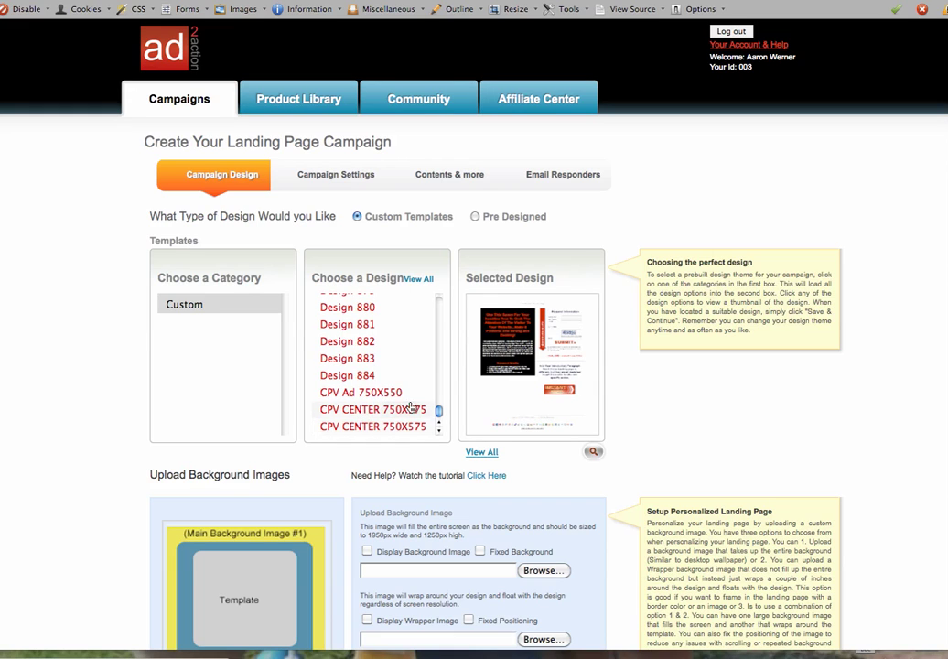
pyautogui.click(355, 415)
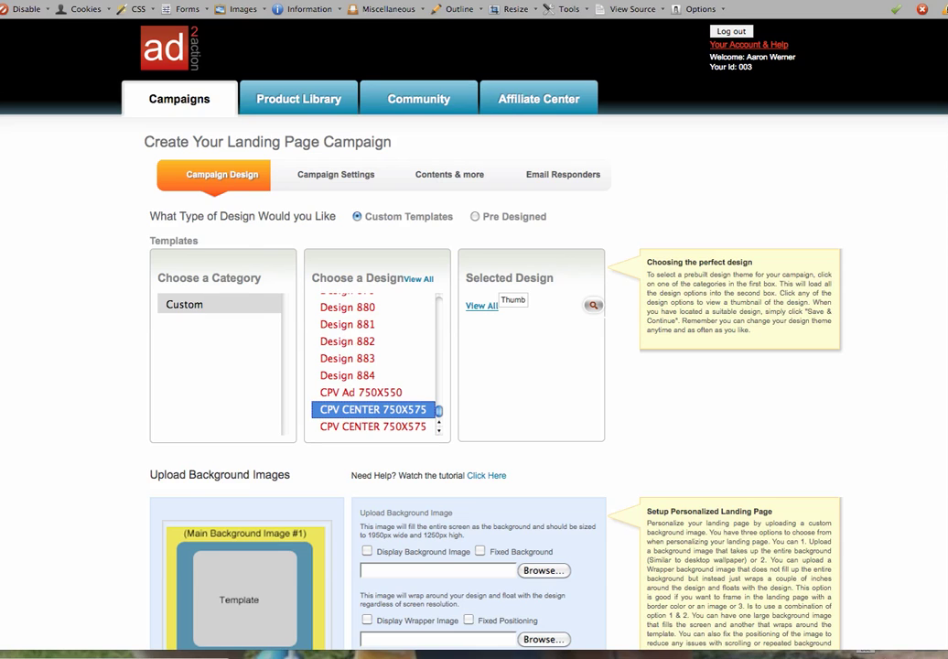
# - Switch to Photoshop, view the bgmain.jpg and inner5.jpg background images, and return to the campaign page
pyautogui.scroll(-4, 474, 367)
pyautogui.scroll(-1, 474, 366)
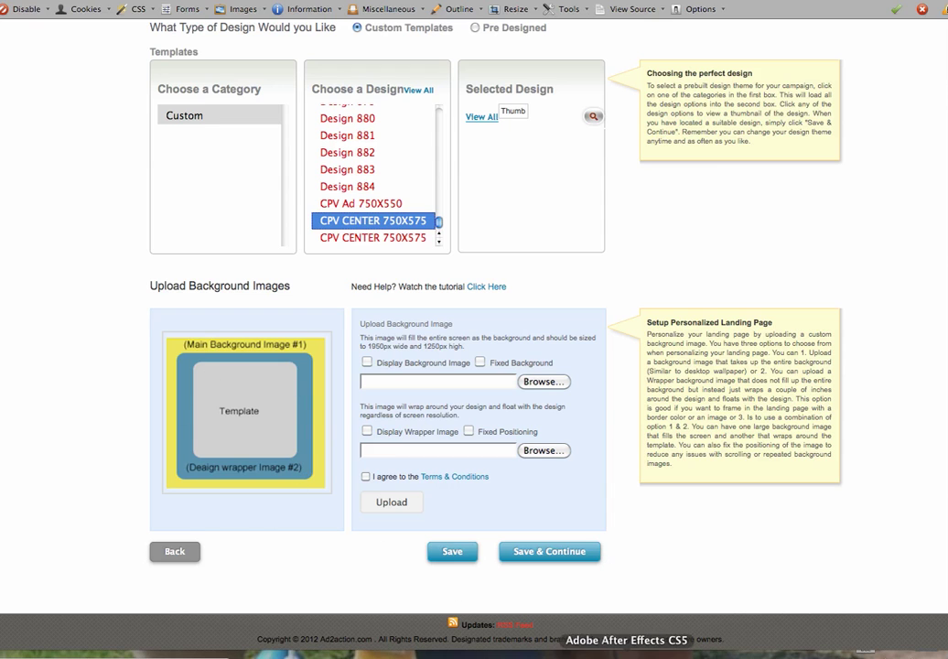
pyautogui.click(613, 654)
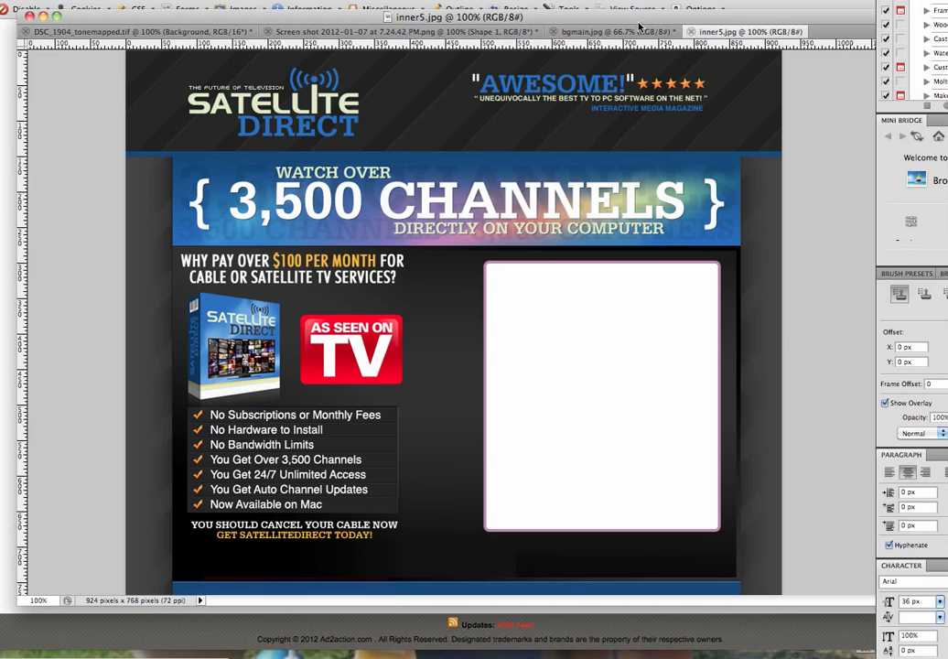
pyautogui.click(609, 32)
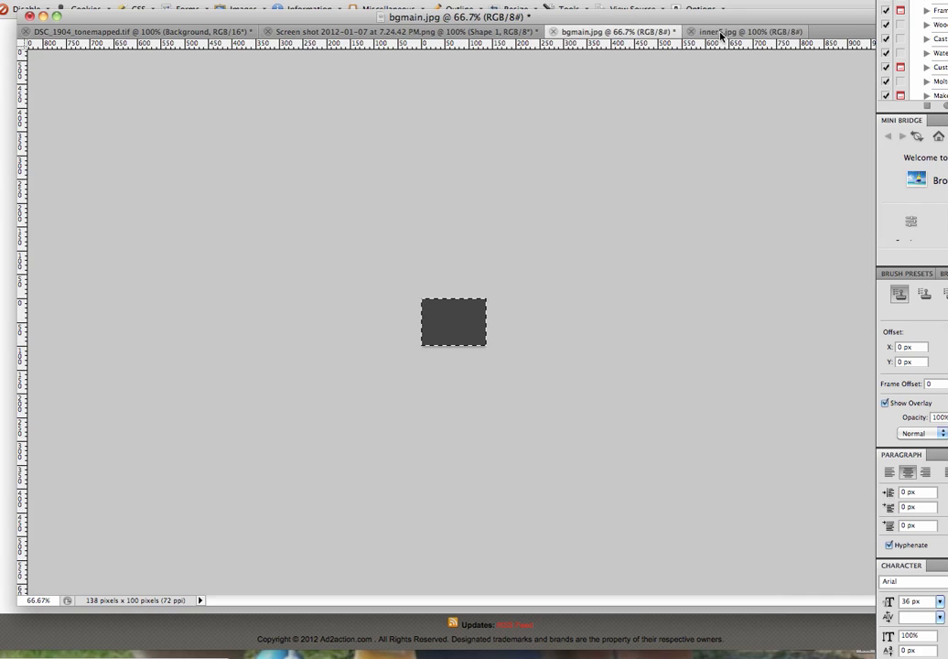
pyautogui.click(721, 32)
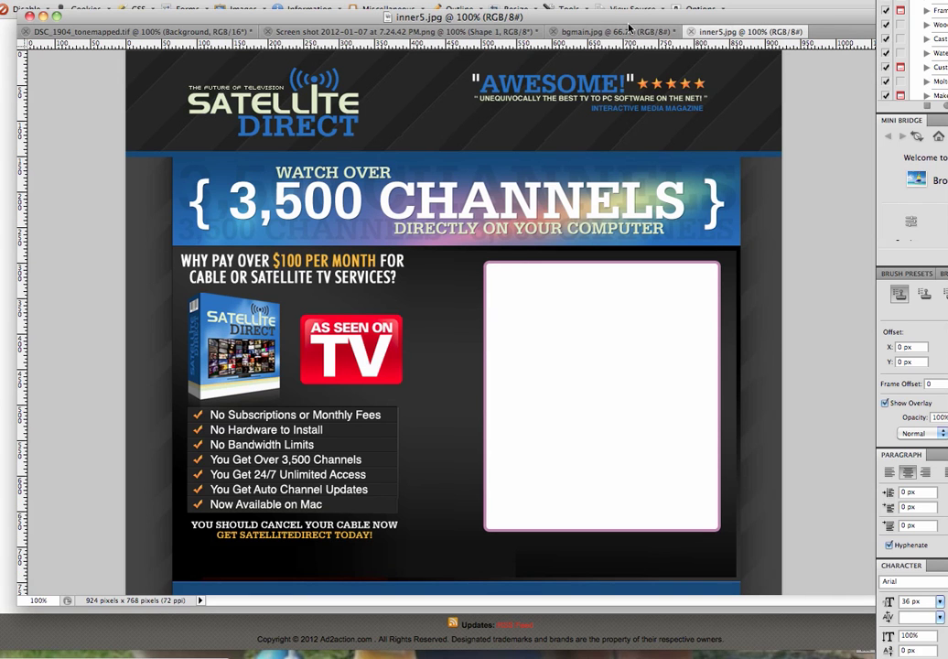
pyautogui.click(44, 16)
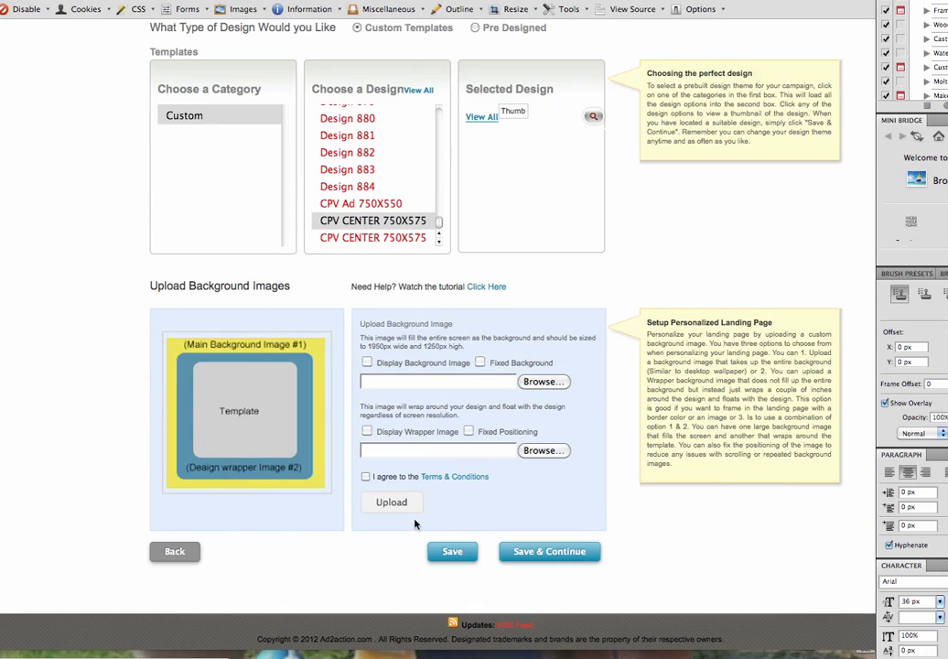
# - Enable Display Background Image and choose bgmain.jpg as the main background file
pyautogui.click(369, 365)
pyautogui.click(368, 363)
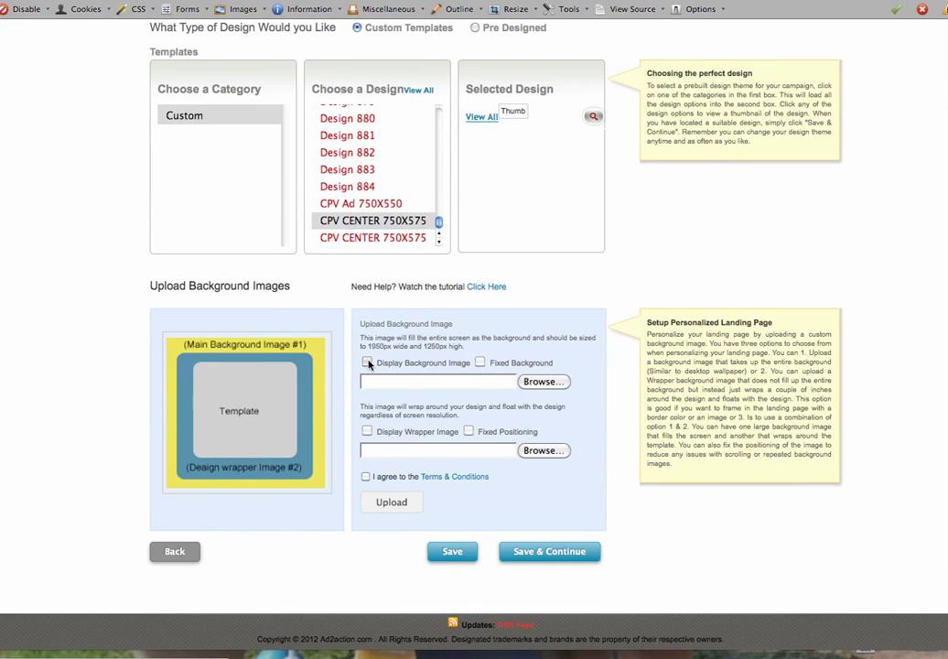
pyautogui.click(542, 382)
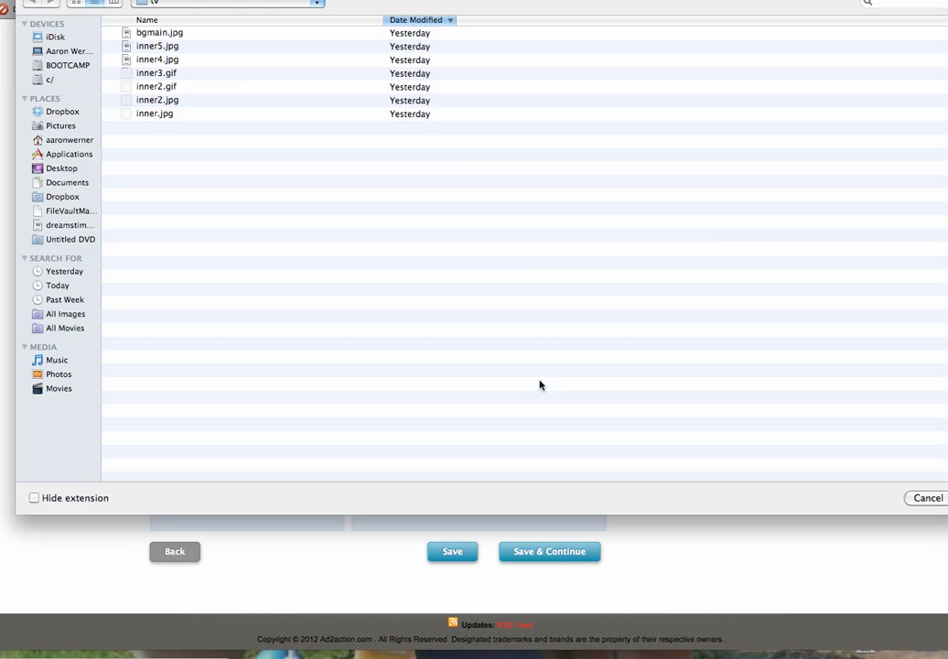
pyautogui.click(162, 34)
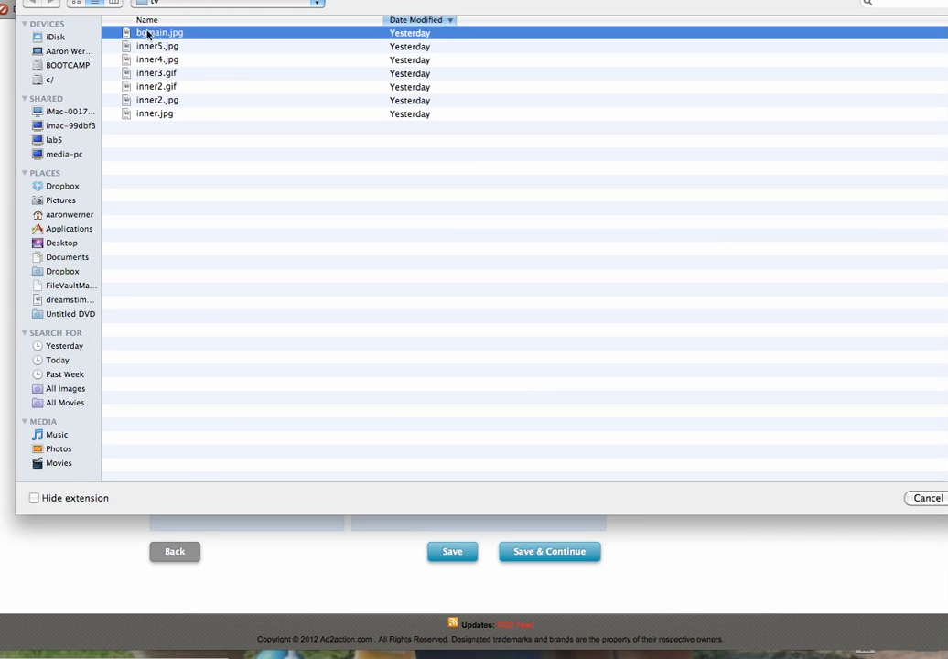
pyautogui.press('Return')
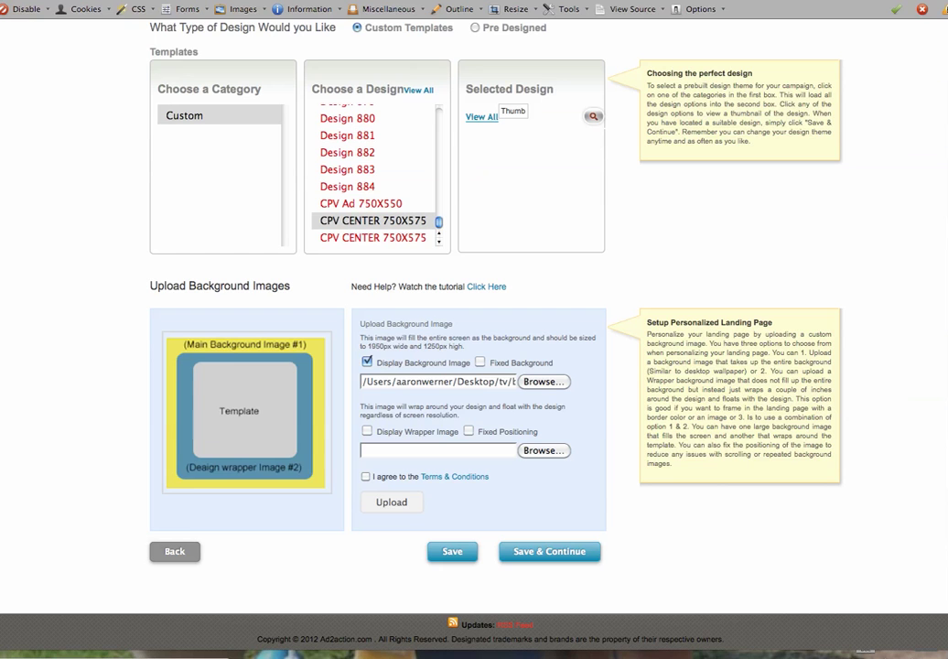
# - Enable Display Wrapper Image and choose inner5.jpg as the wrapper image file
pyautogui.click(367, 432)
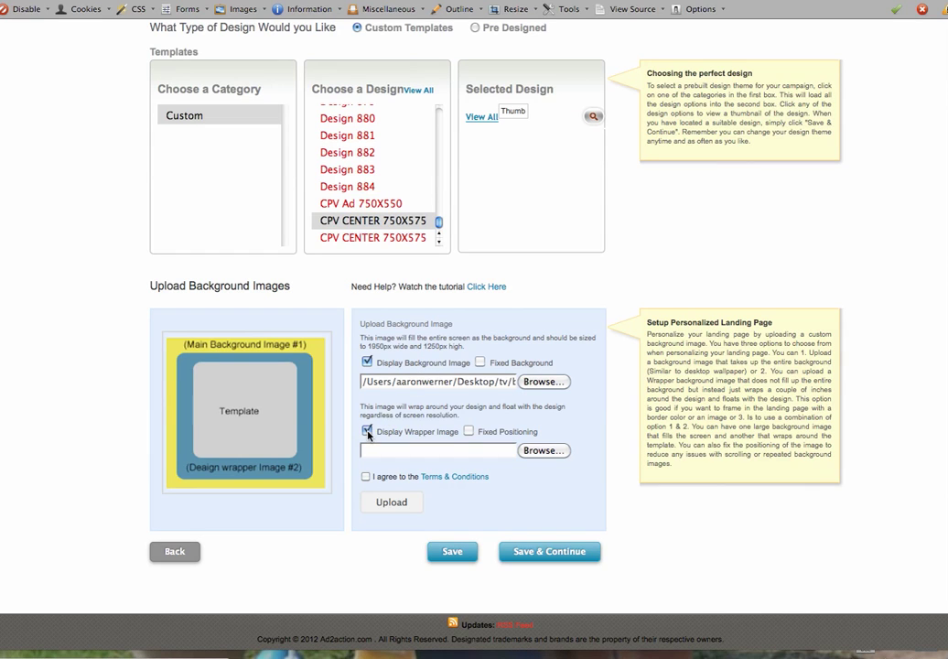
pyautogui.click(557, 456)
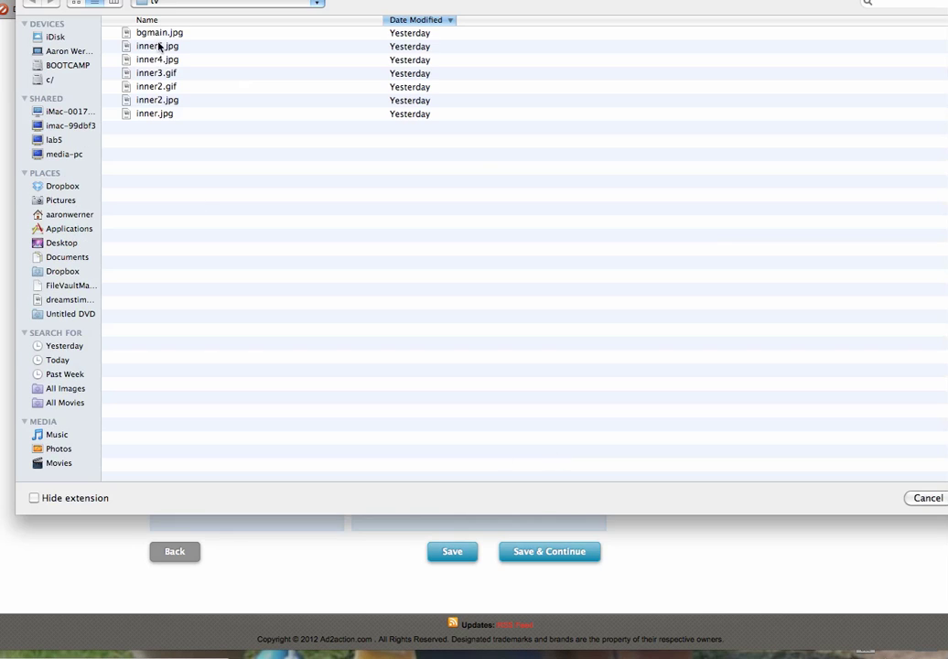
pyautogui.click(160, 46)
pyautogui.press('Return')
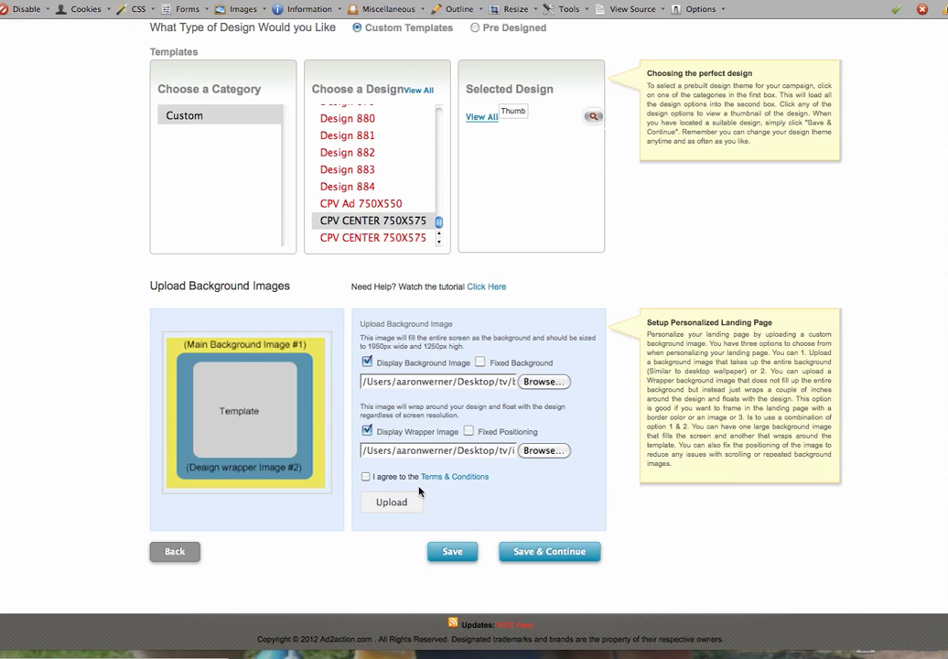
# - Accept the terms to upload both background images, and save the design to continue to the campaign settings
pyautogui.click(365, 477)
pyautogui.click(392, 504)
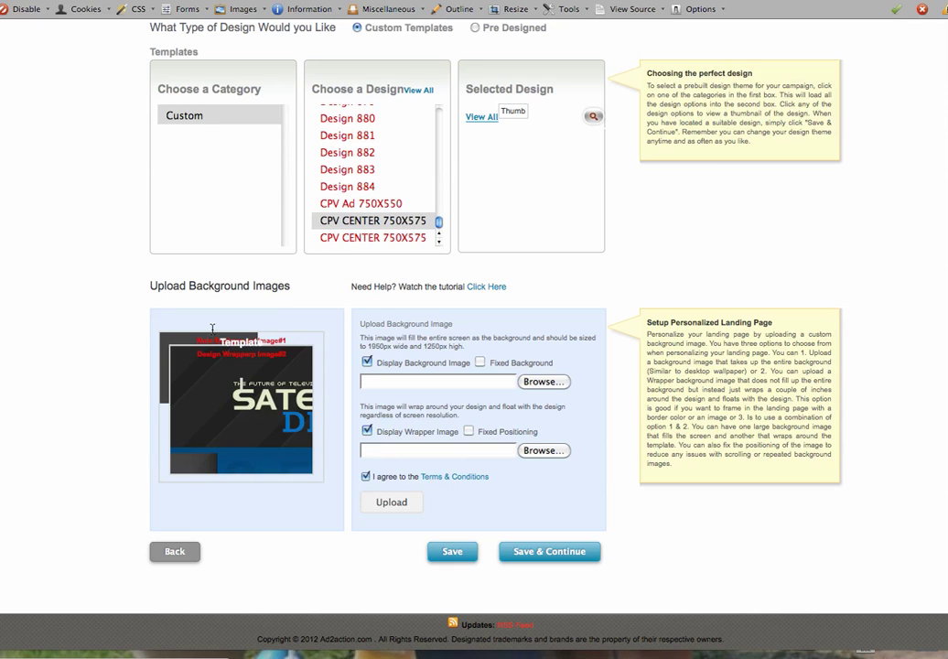
pyautogui.click(565, 557)
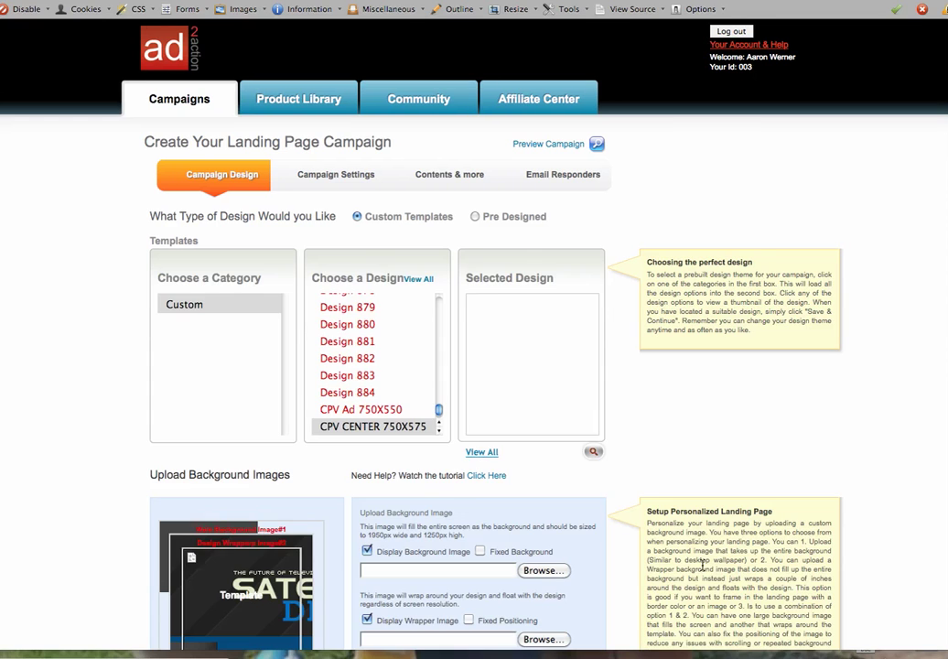
pyautogui.scroll(-5, 475, 366)
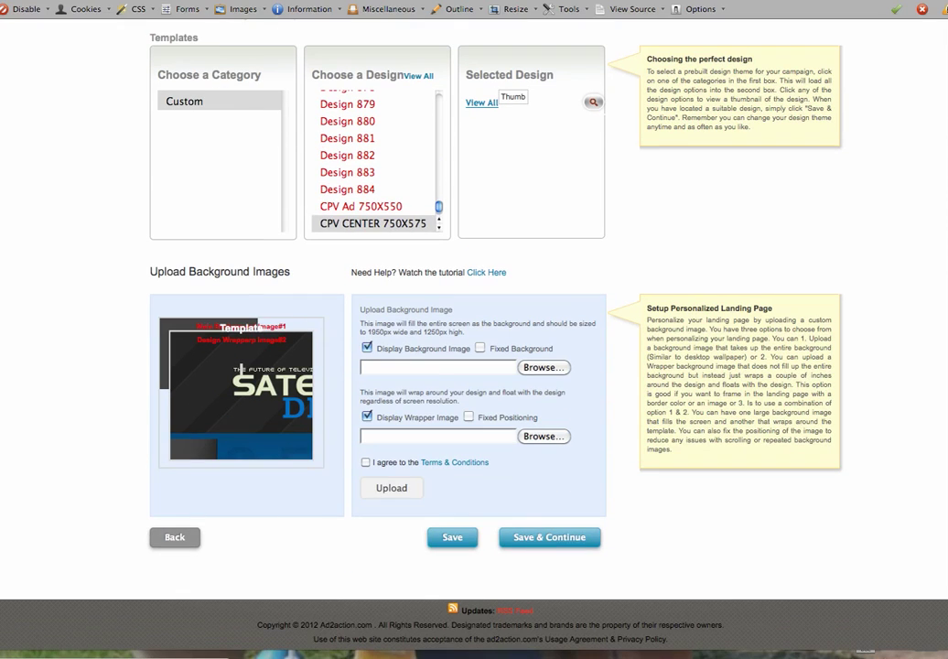
pyautogui.click(570, 539)
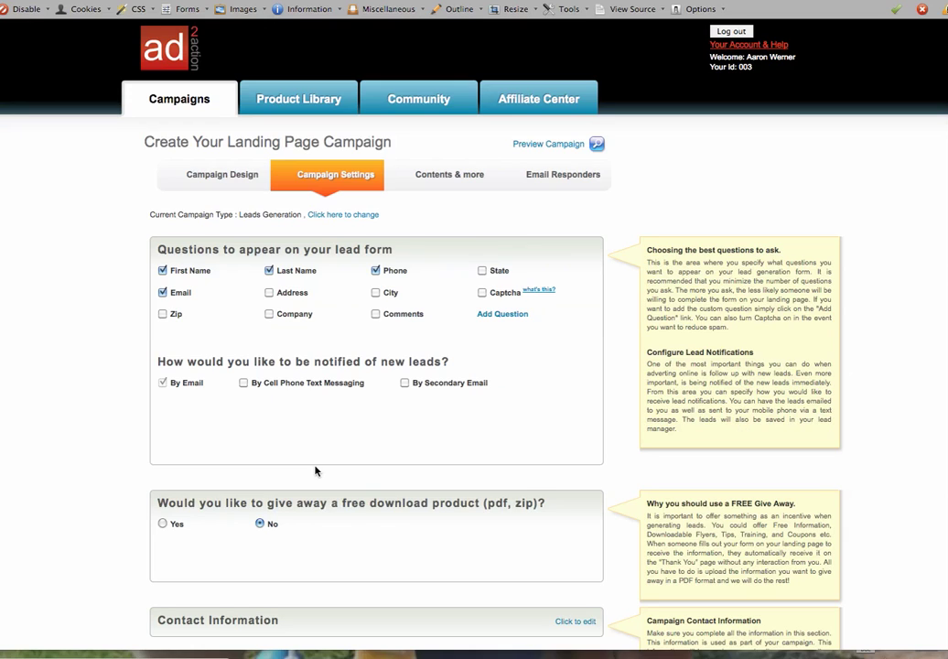
# - Remove the Phone question from the lead form and enable new-lead notifications by cell phone text messaging
pyautogui.click(376, 270)
pyautogui.scroll(-3, 422, 301)
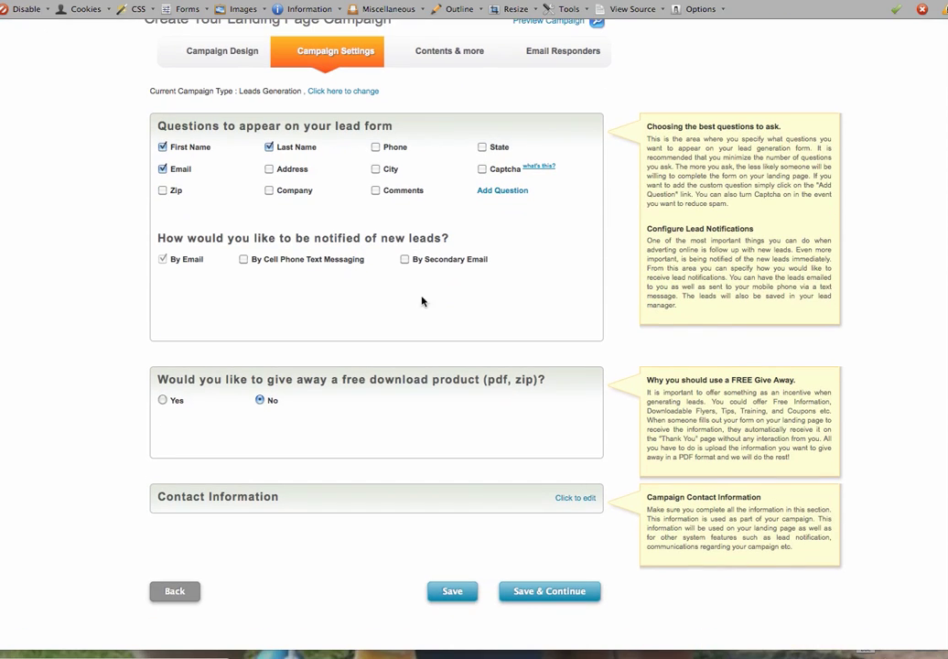
pyautogui.click(244, 260)
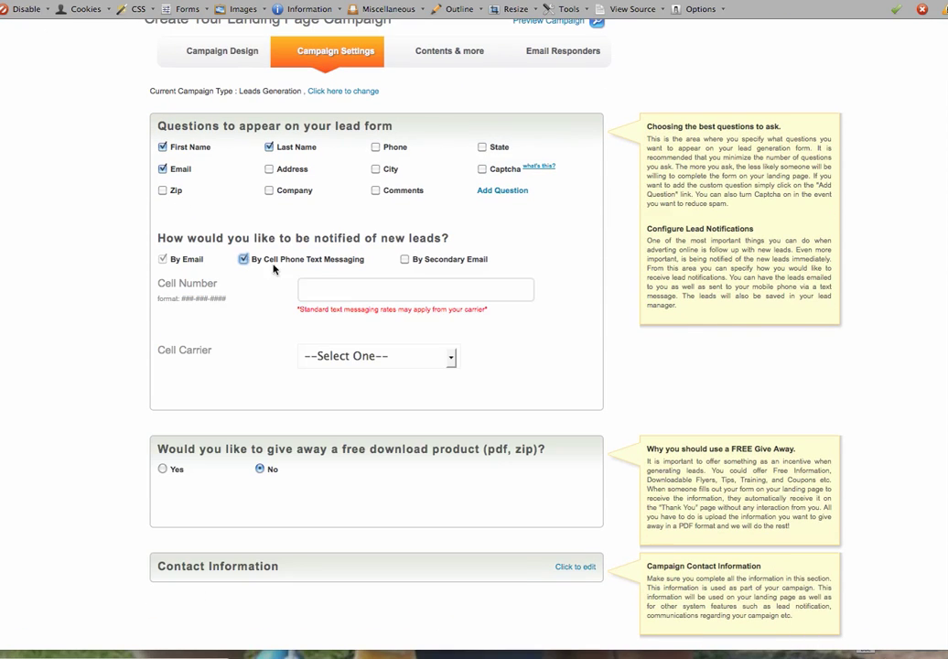
# - Enter the notification cell number with Sprint as the carrier, and save the settings to continue to the contents stage
pyautogui.click(327, 290)
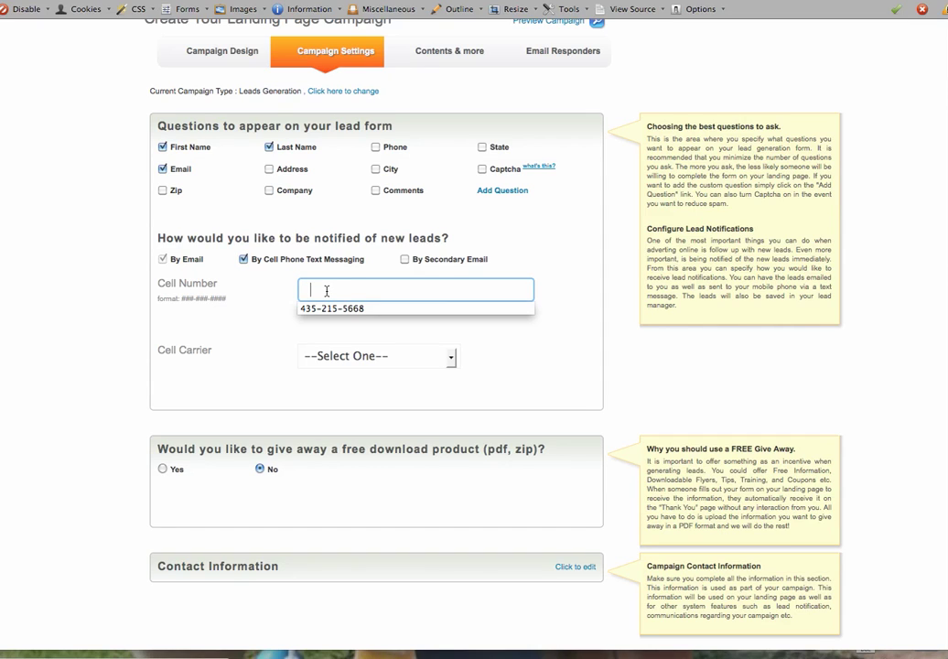
pyautogui.click(483, 351)
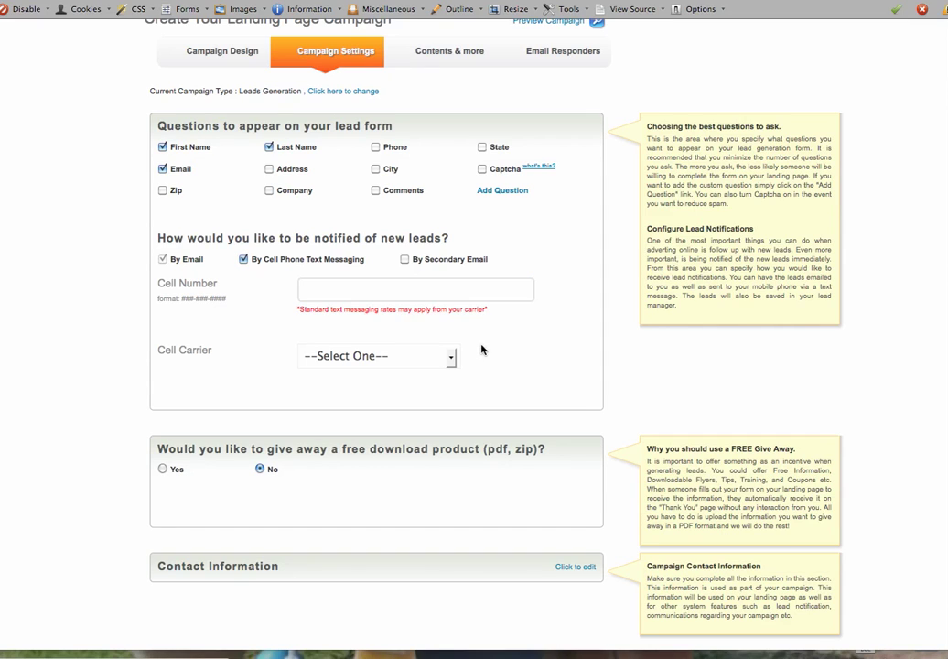
pyautogui.click(371, 291)
pyautogui.write('555-555-5555')
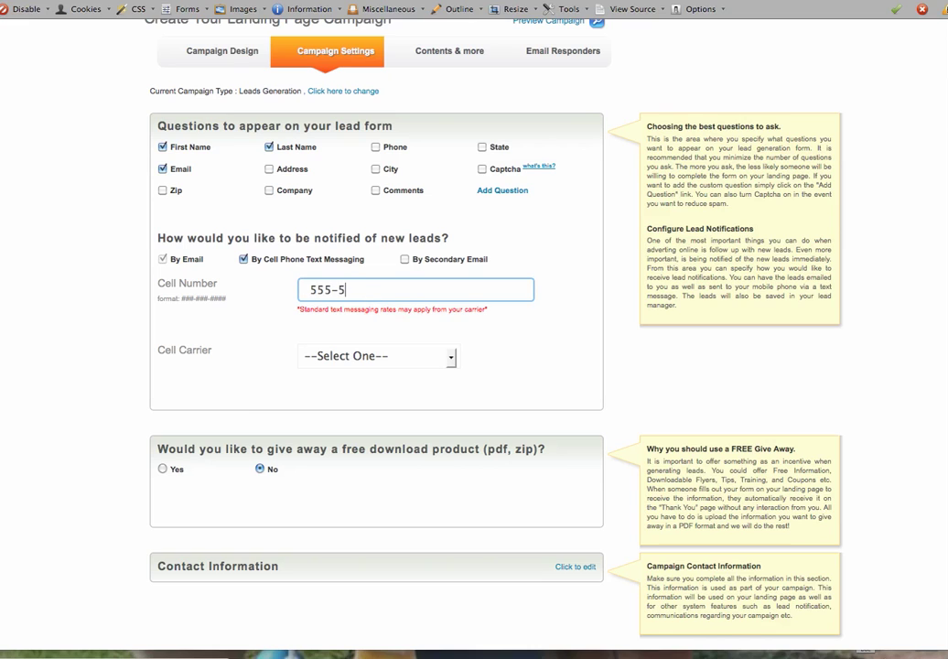
pyautogui.click(376, 356)
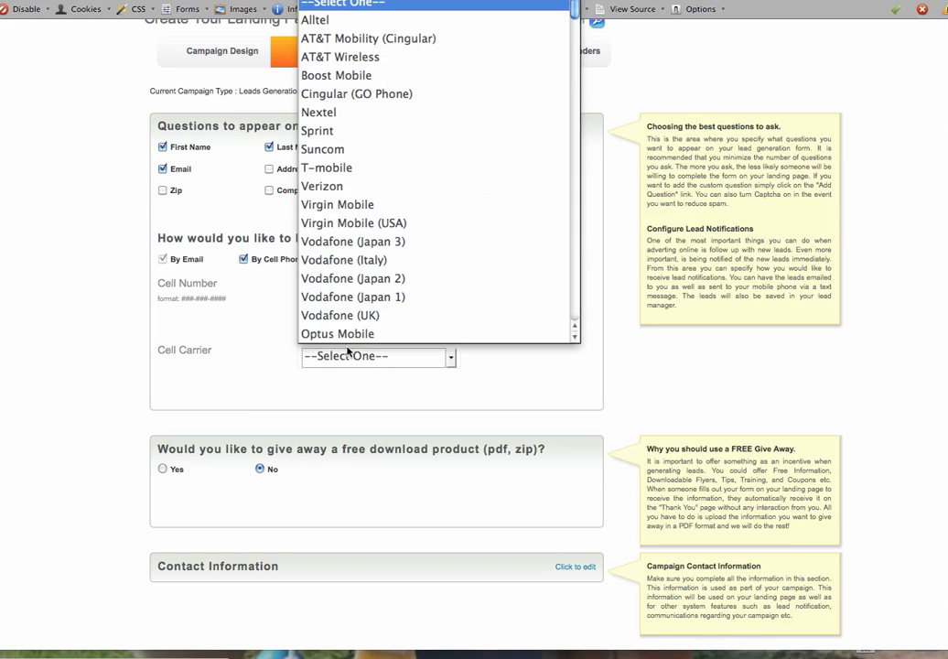
pyautogui.click(328, 130)
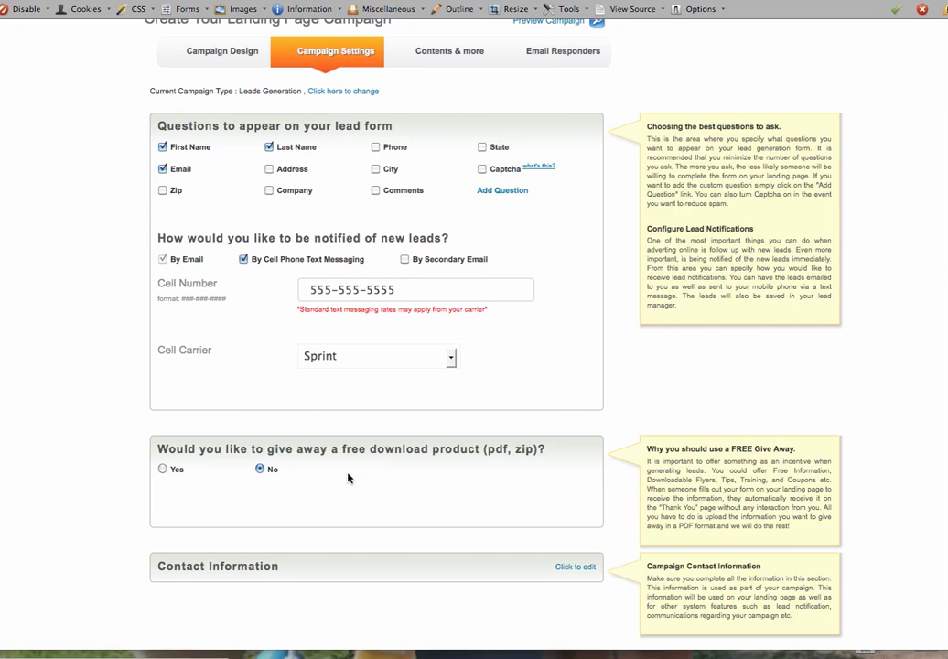
pyautogui.scroll(-3, 764, 508)
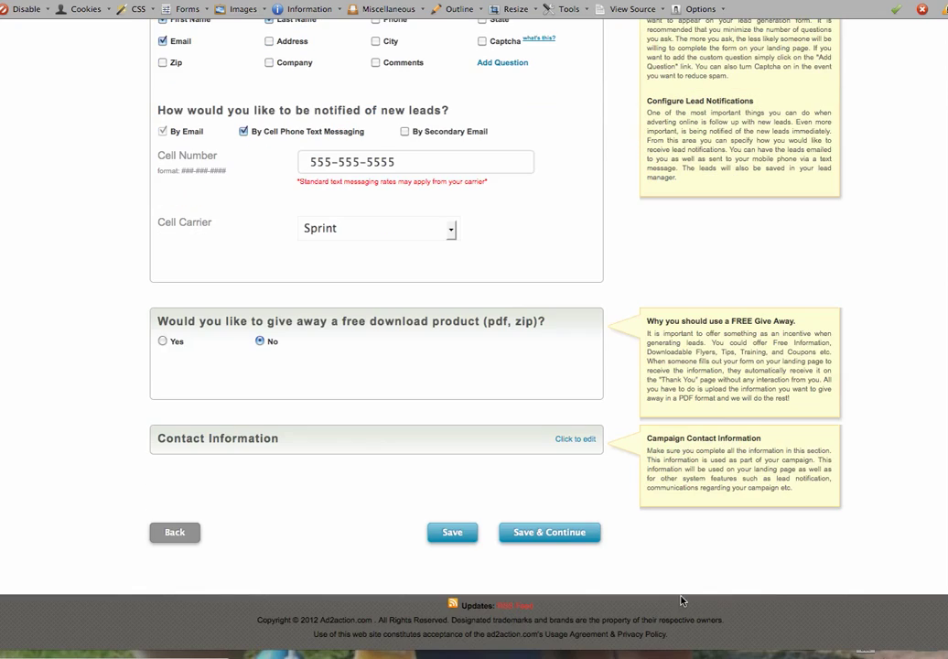
pyautogui.click(534, 540)
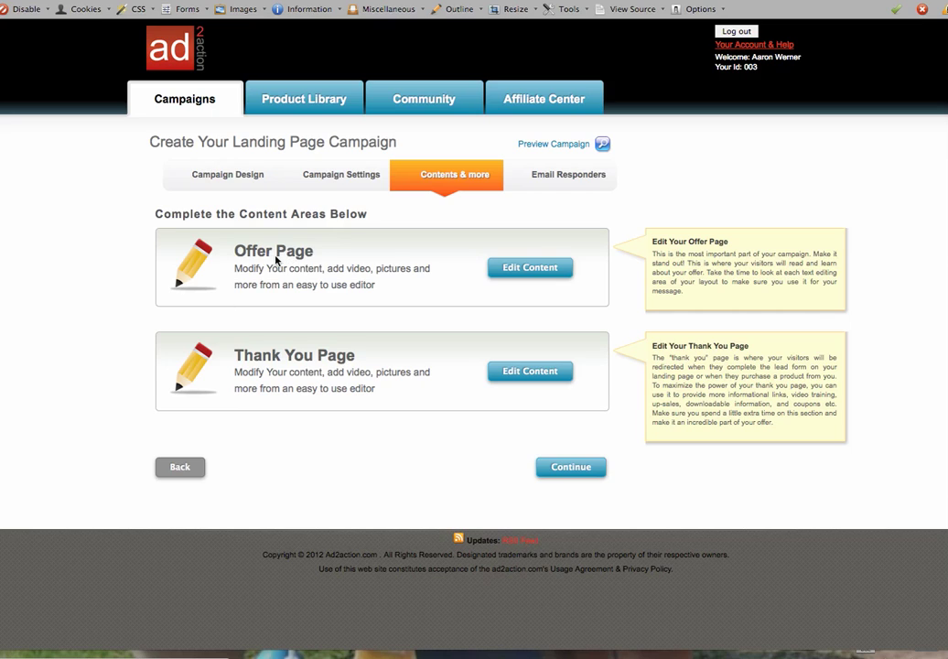
pyautogui.moveTo(317, 254); pyautogui.dragTo(234, 251)
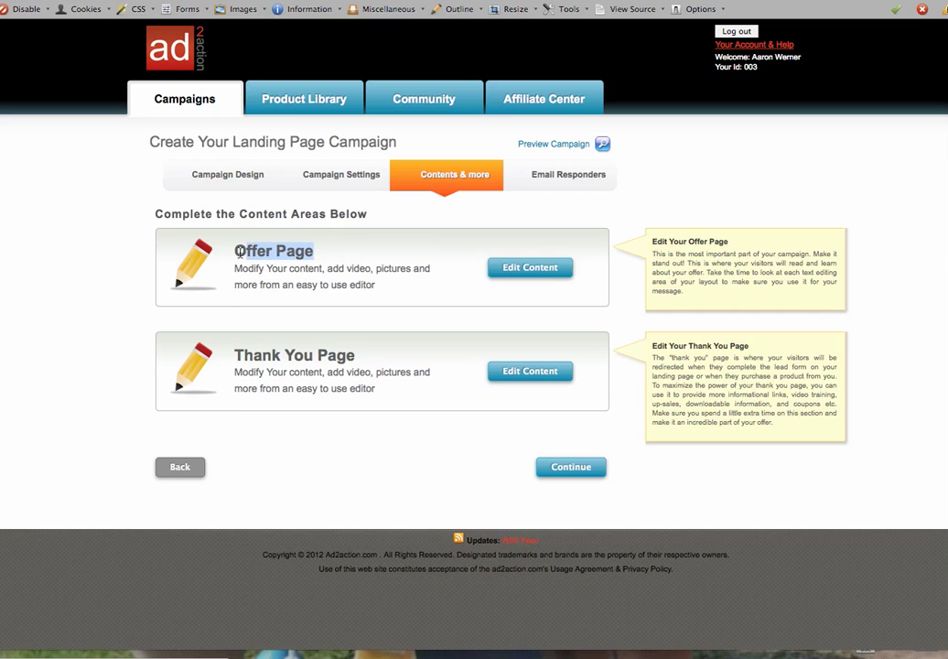
pyautogui.moveTo(357, 358); pyautogui.dragTo(228, 355)
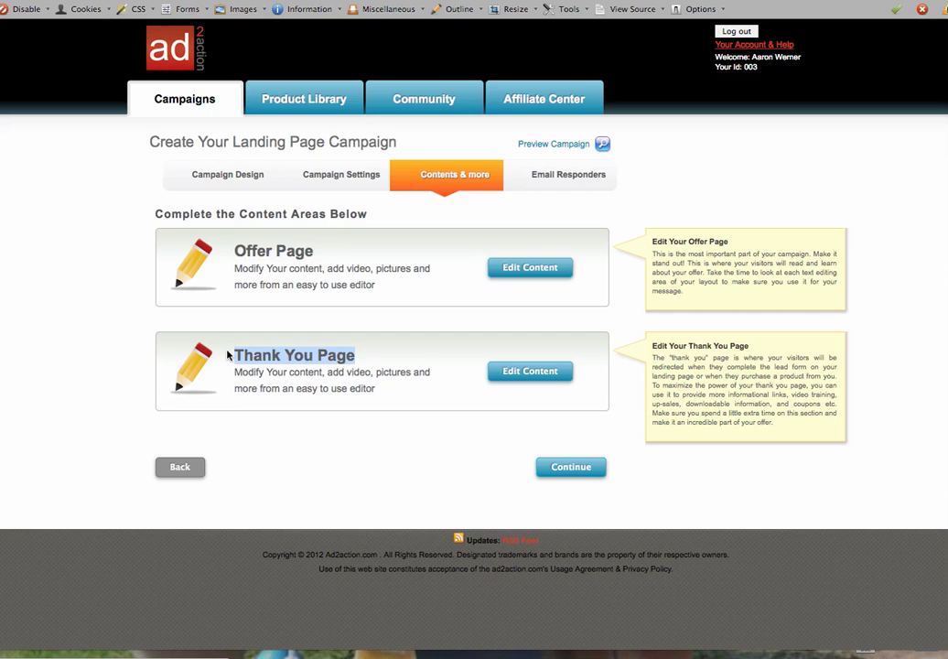
pyautogui.moveTo(312, 251); pyautogui.dragTo(239, 250)
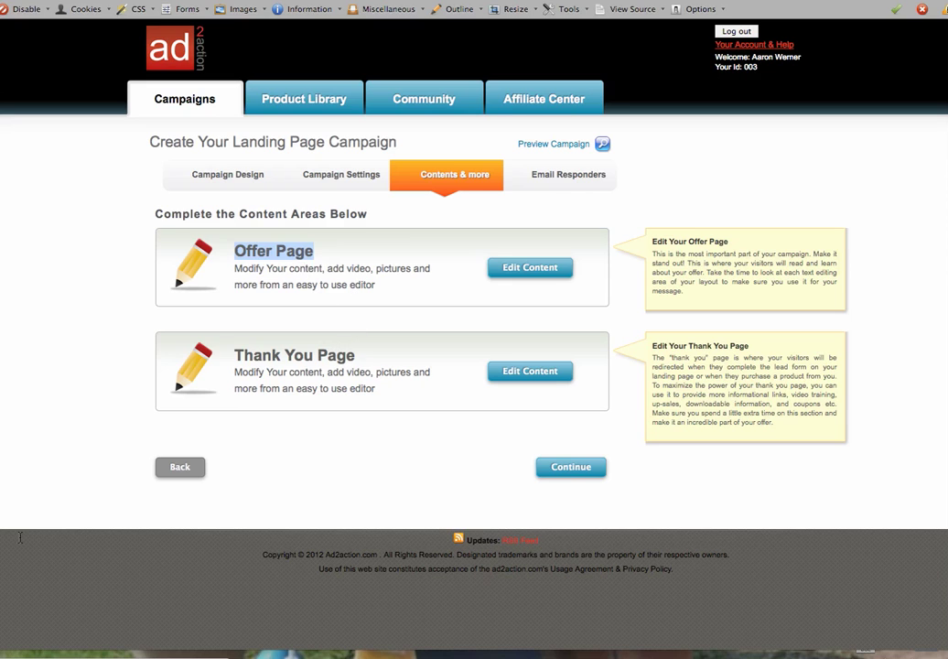
pyautogui.click(18, 162)
pyautogui.moveTo(3, 657); pyautogui.dragTo(0, 509)
pyautogui.click(461, 313)
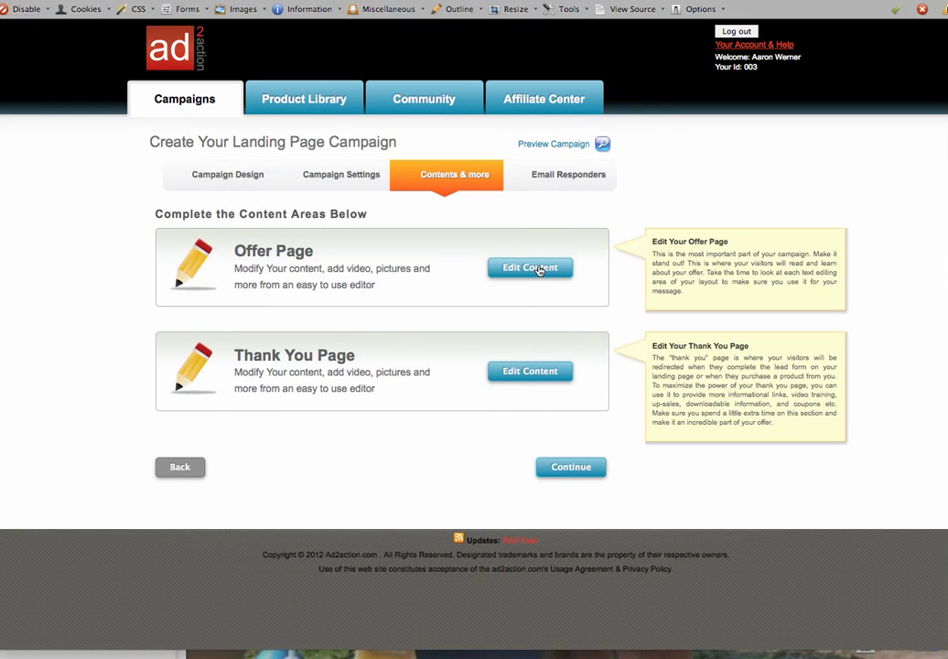
# - Open the content of the Offer Page for editing
pyautogui.click(540, 269)
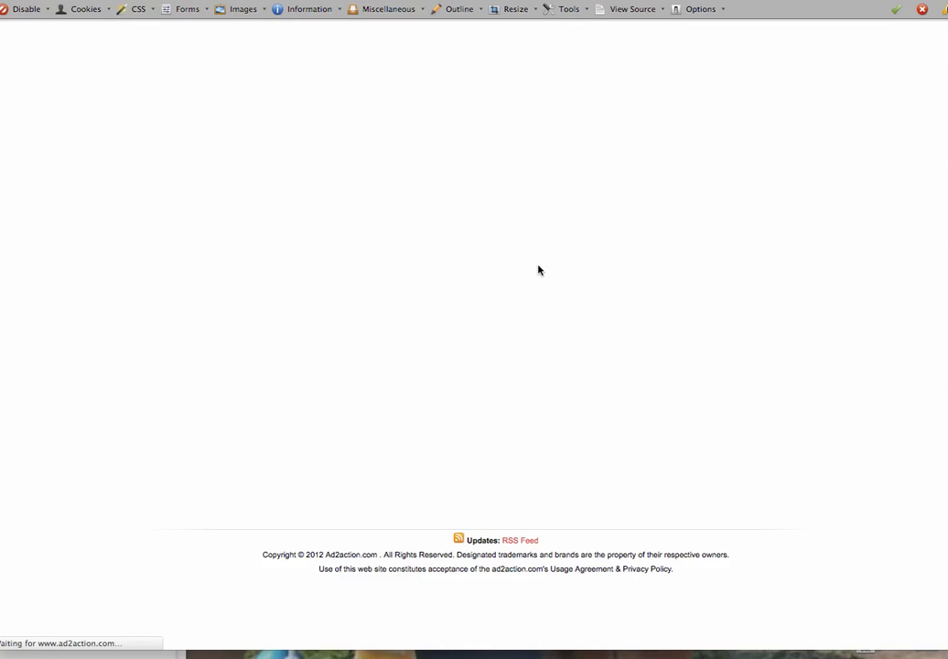
# - Copy the ClickBank hoplink from the Untitled 2 text note and minimise the note
pyautogui.click(9, 655)
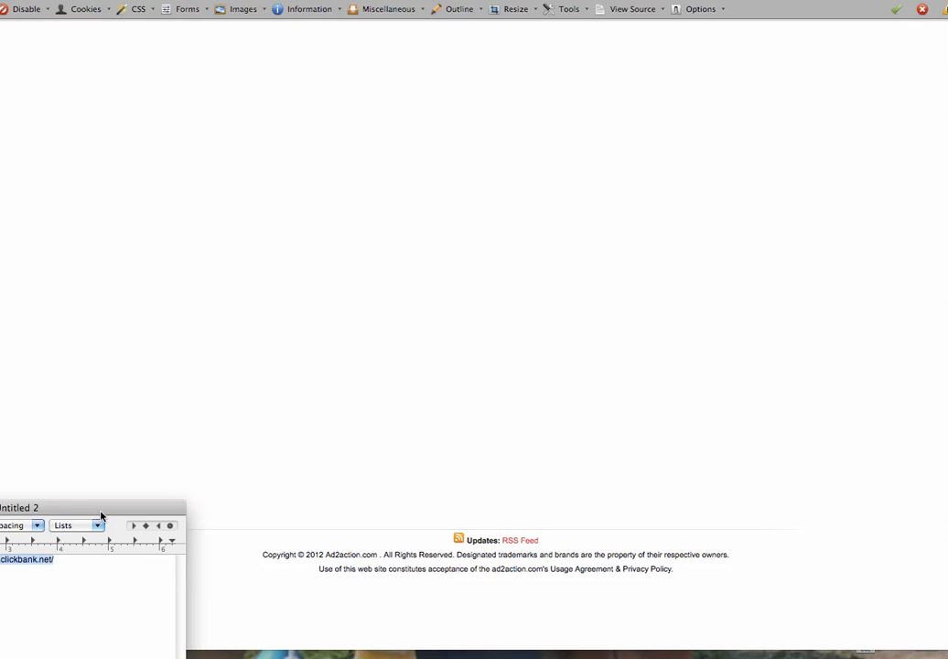
pyautogui.moveTo(100, 516); pyautogui.dragTo(766, 169)
pyautogui.moveTo(741, 215); pyautogui.dragTo(506, 215)
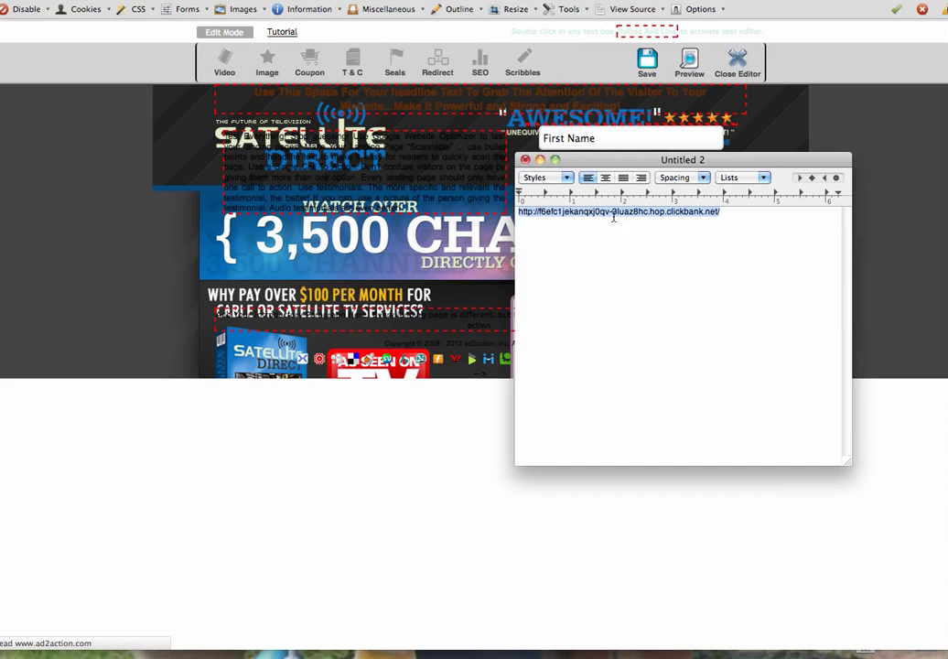
pyautogui.click(540, 160)
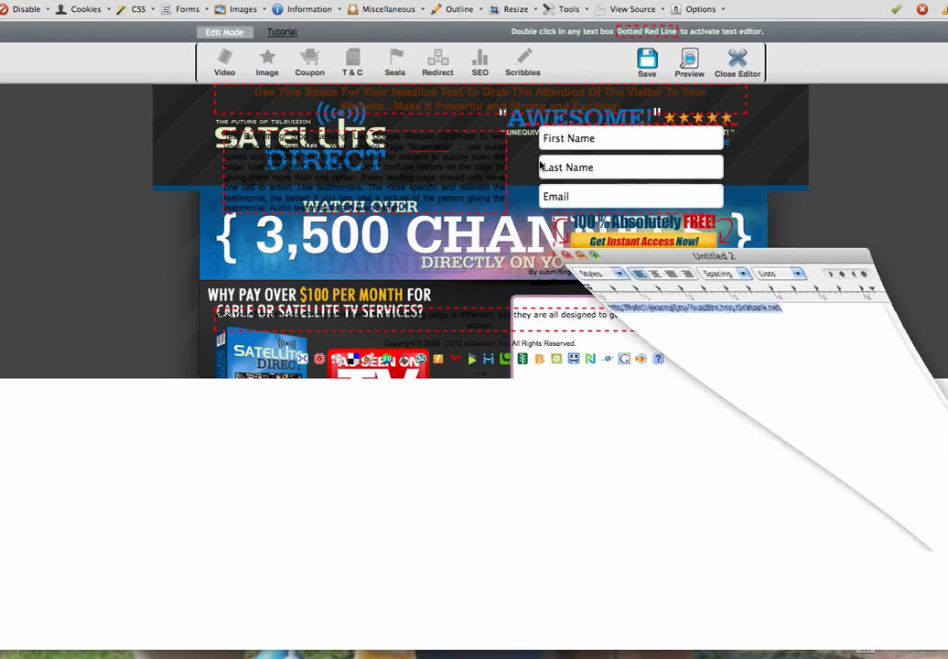
# - Redirect leads to a custom URL using the copied ClickBank hoplink, opening in a new window, and save the redirect
pyautogui.click(438, 60)
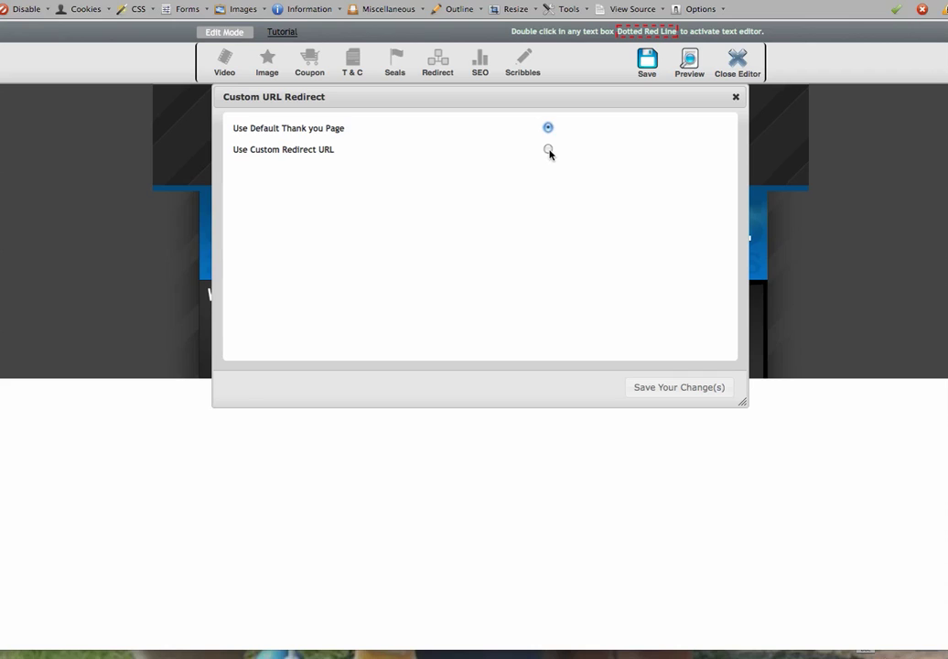
pyautogui.click(548, 150)
pyautogui.moveTo(422, 190); pyautogui.dragTo(309, 192)
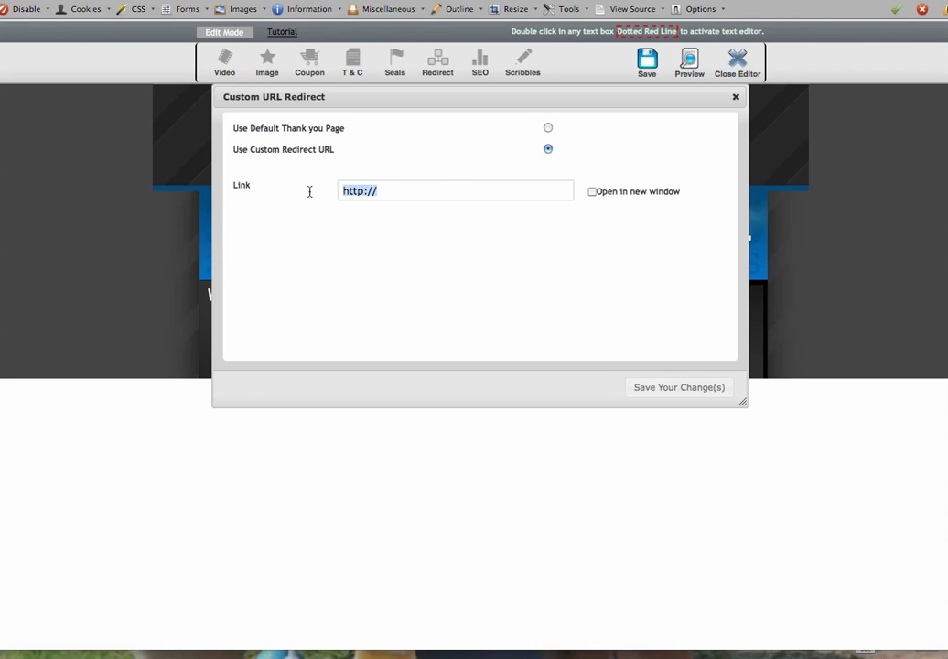
pyautogui.hotkey('ctrl', 'v')
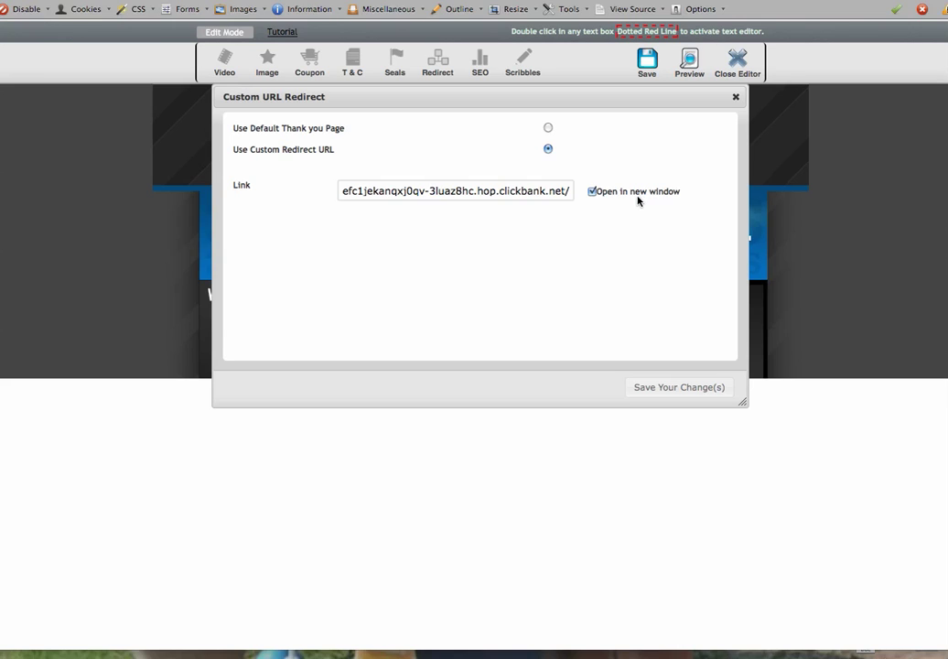
pyautogui.click(676, 389)
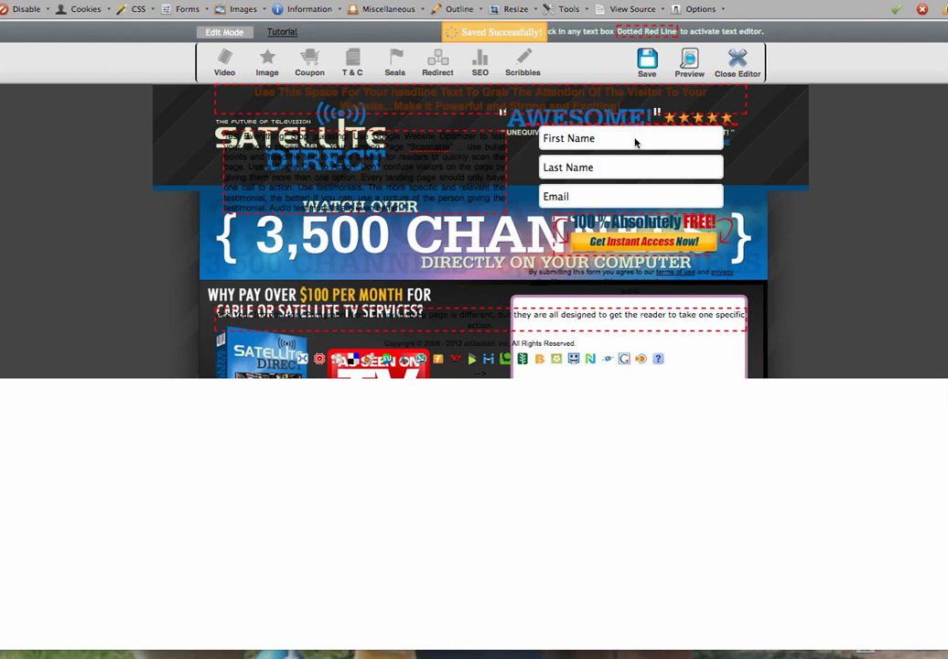
# - Replace the placeholder headline with blank lines so its box fills the Satellite Direct header banner
pyautogui.moveTo(247, 95); pyautogui.dragTo(729, 122)
pyautogui.press('BackSpace')
pyautogui.press('Return')
pyautogui.press('Return')
pyautogui.press('Return')
pyautogui.press('Return')
pyautogui.press('Return')
pyautogui.press('Return')
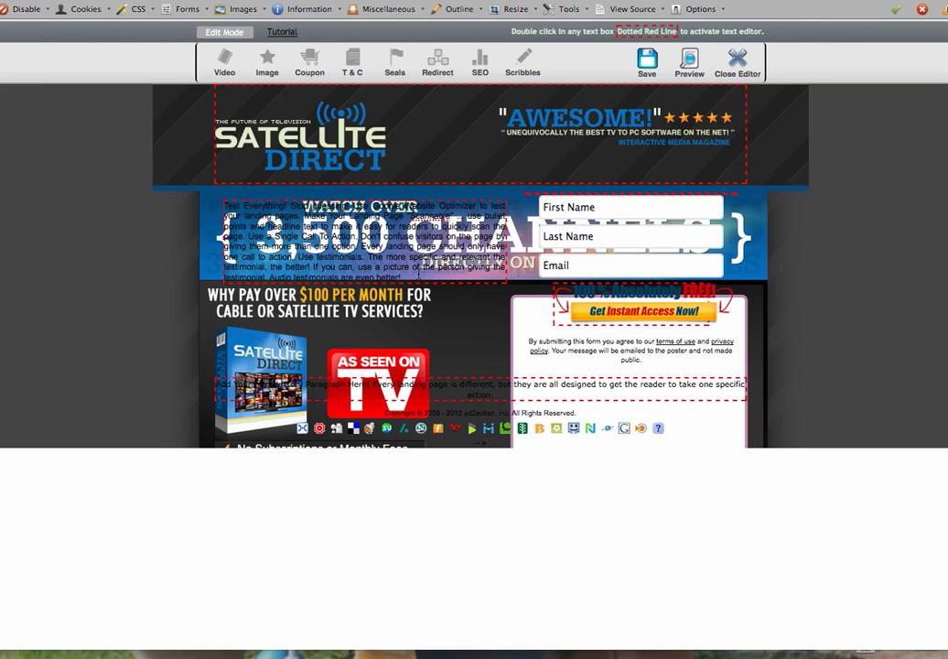
# - Replace the placeholder body text beside the form with blank lines, extending its box down to the "As Seen on TV" badge
pyautogui.moveTo(409, 276); pyautogui.dragTo(154, 204)
pyautogui.press('BackSpace')
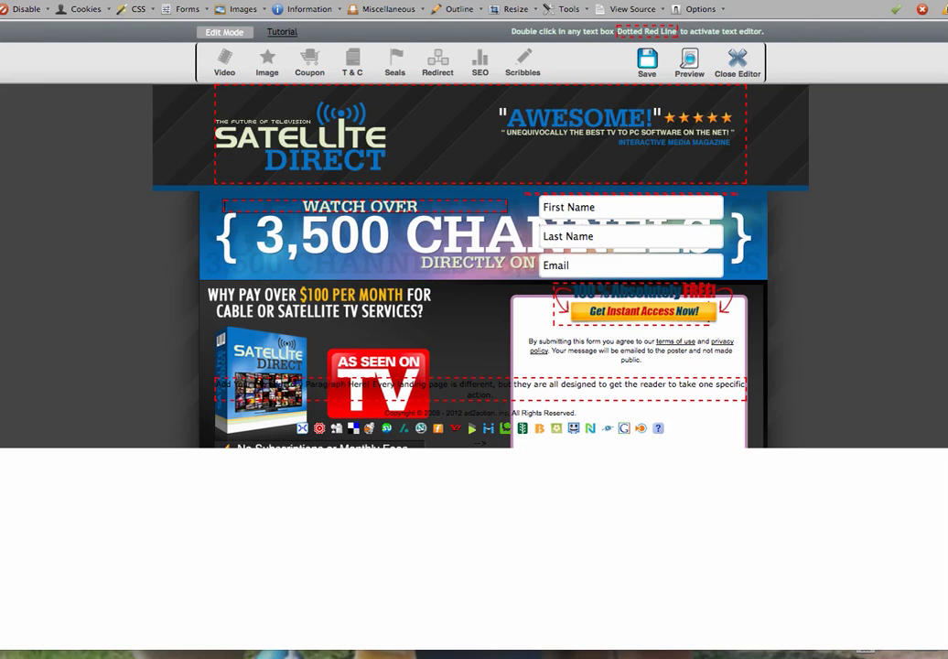
pyautogui.press('Return')
pyautogui.press('Return')
pyautogui.press('Return')
pyautogui.press('Return')
pyautogui.press('Return')
pyautogui.press('Return')
pyautogui.press('Return')
pyautogui.press('Return')
pyautogui.press('Return')
pyautogui.press('Return')
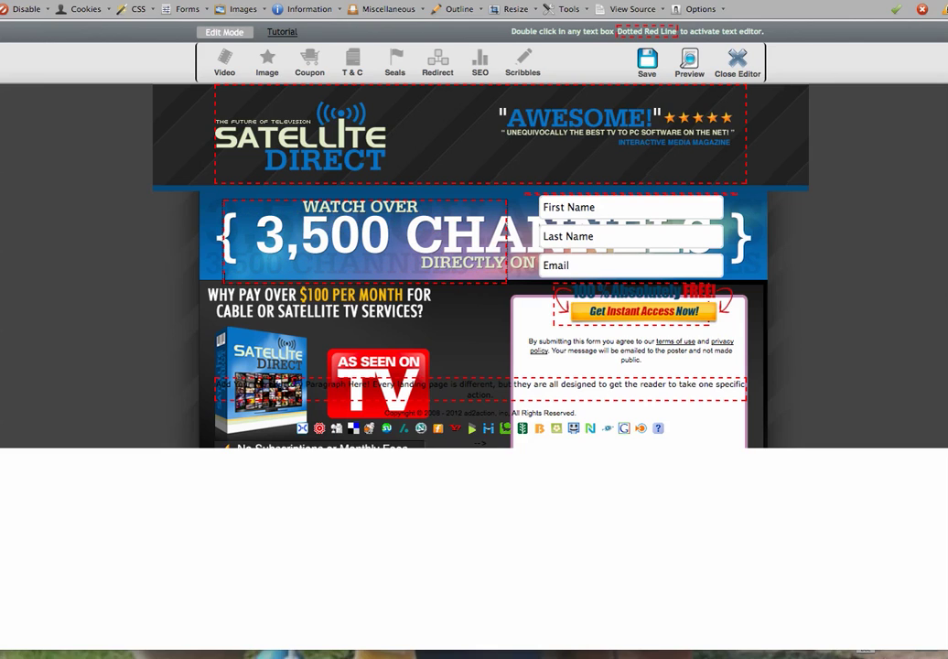
pyautogui.press('Return')
pyautogui.press('Return')
pyautogui.press('Return')
pyautogui.press('Return')
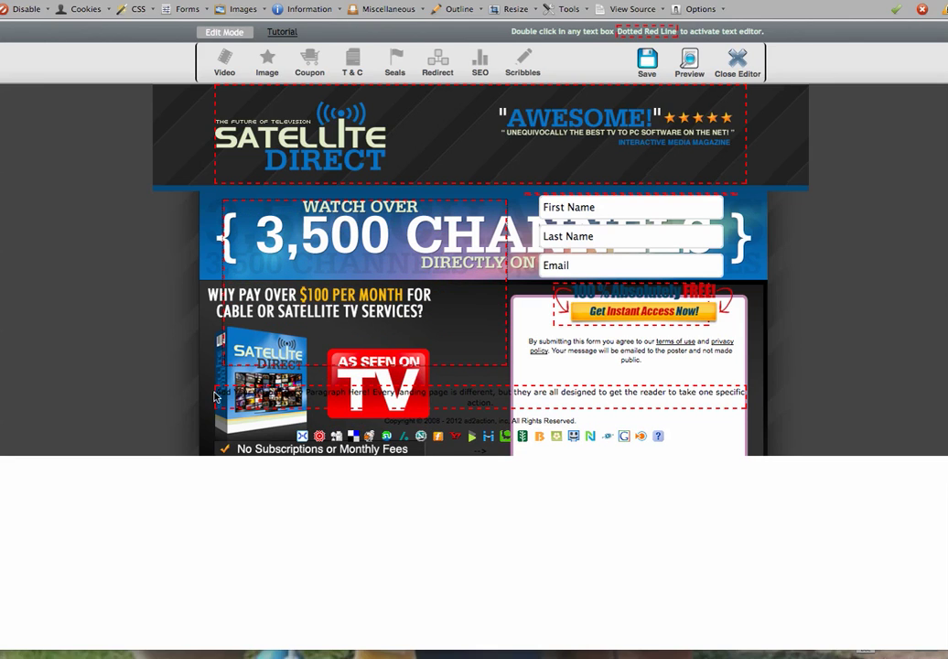
# - Replace the introductory paragraph below the form with blank lines until its box extends past the background's blue footer bar
pyautogui.moveTo(217, 392); pyautogui.dragTo(781, 385)
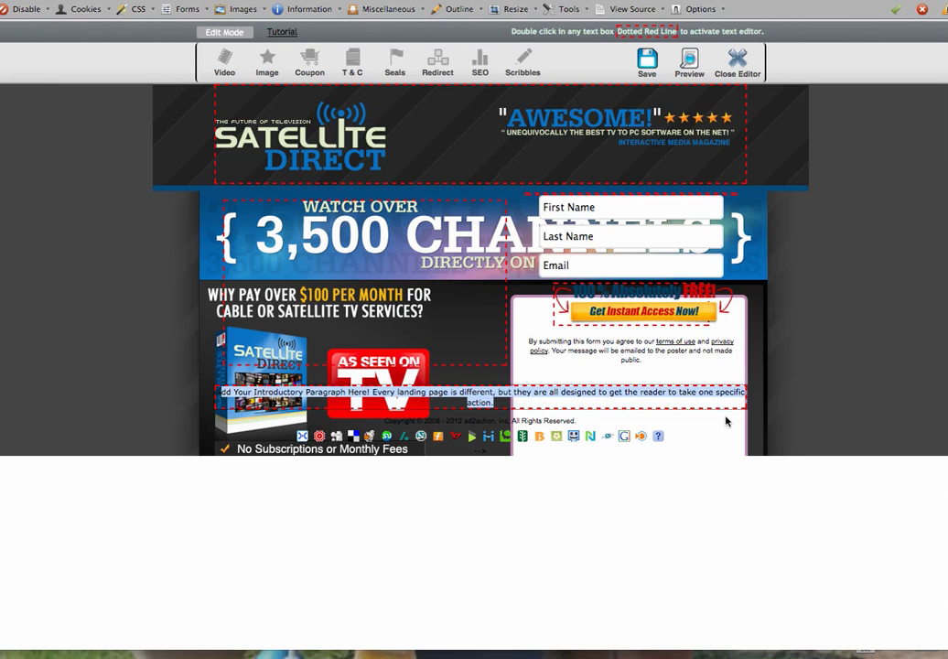
pyautogui.press('Delete')
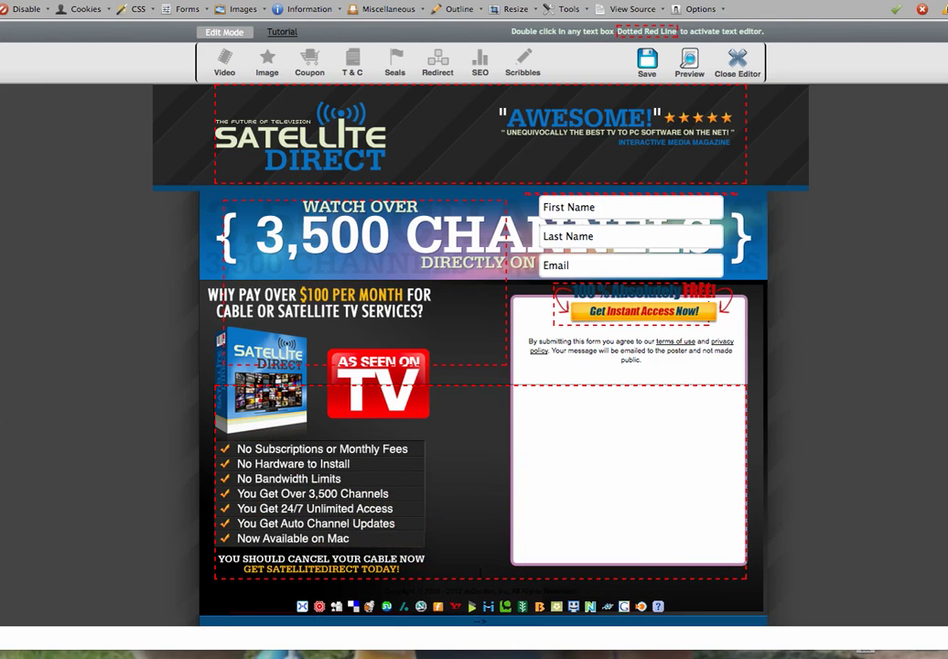
pyautogui.scroll(-2, 476, 640)
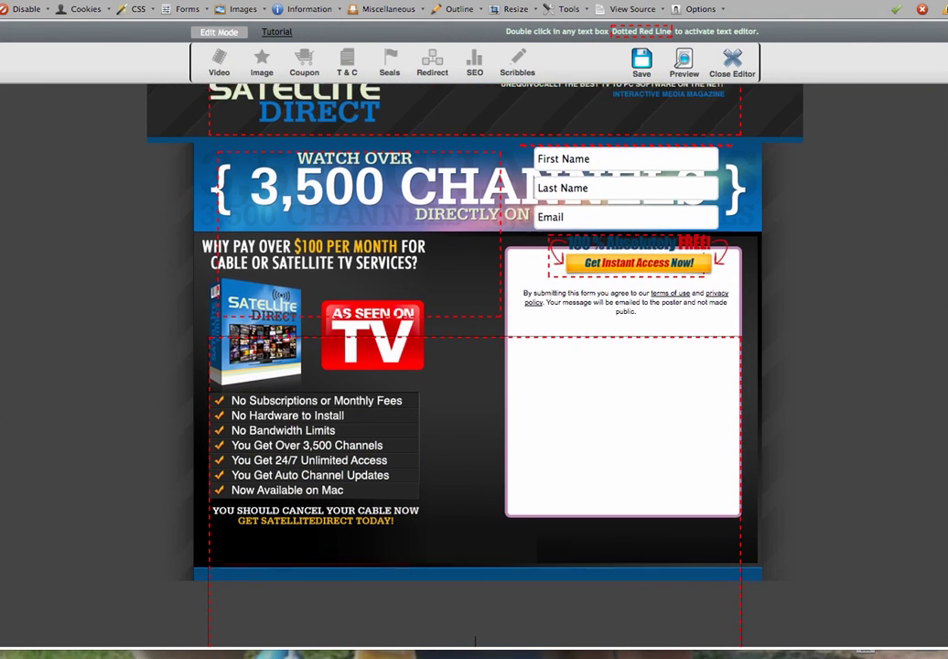
pyautogui.scroll(-1, 475, 641)
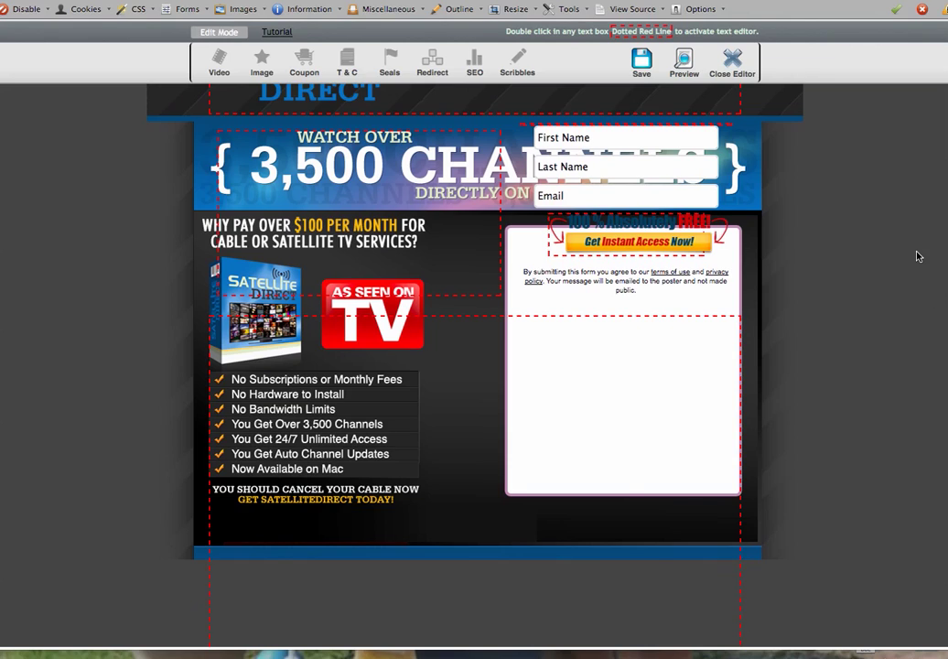
# - Enter the heading "DOWNLOAD YOUR COPY TODAY!" in the empty text box above the First Name field
pyautogui.doubleClick(527, 127)
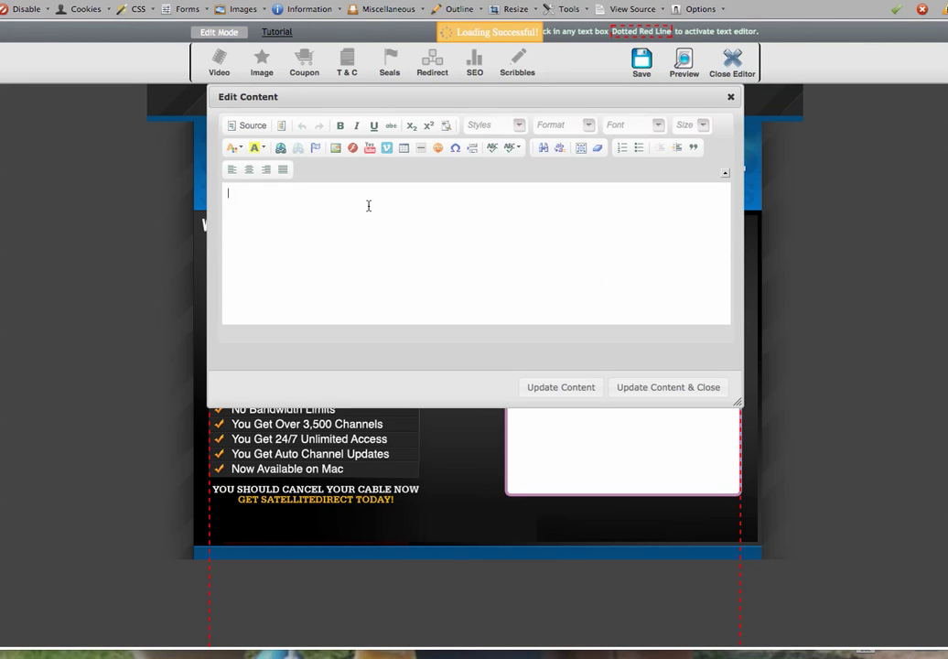
pyautogui.write('DOWNLO')
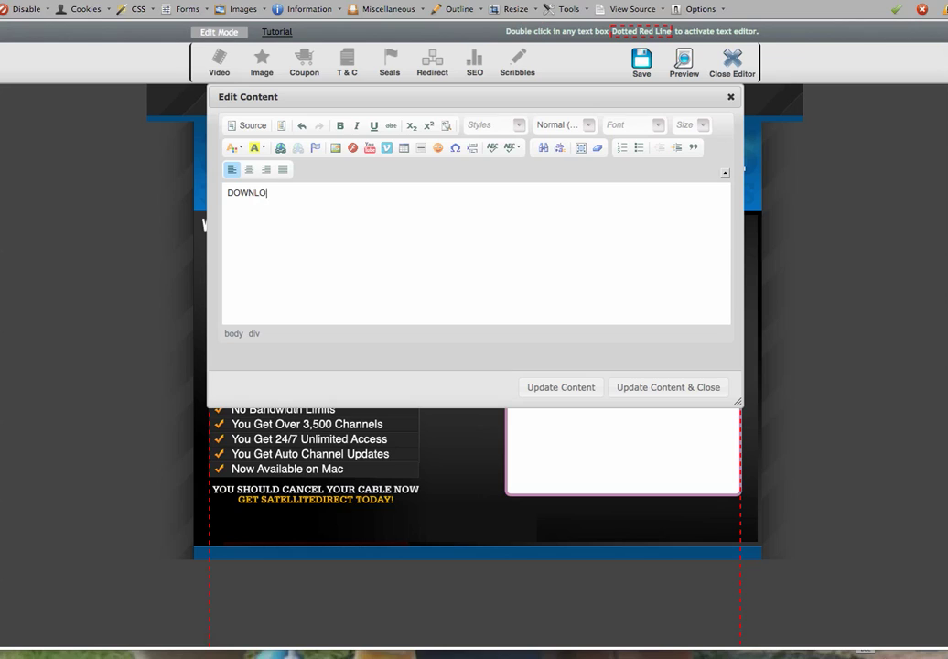
pyautogui.write('AD YOUR COPY TODAY!')
# - Format the "DOWNLOAD YOUR COPY TODAY!" heading in bold red at size 14, and update the page content
pyautogui.moveTo(227, 192); pyautogui.dragTo(429, 192)
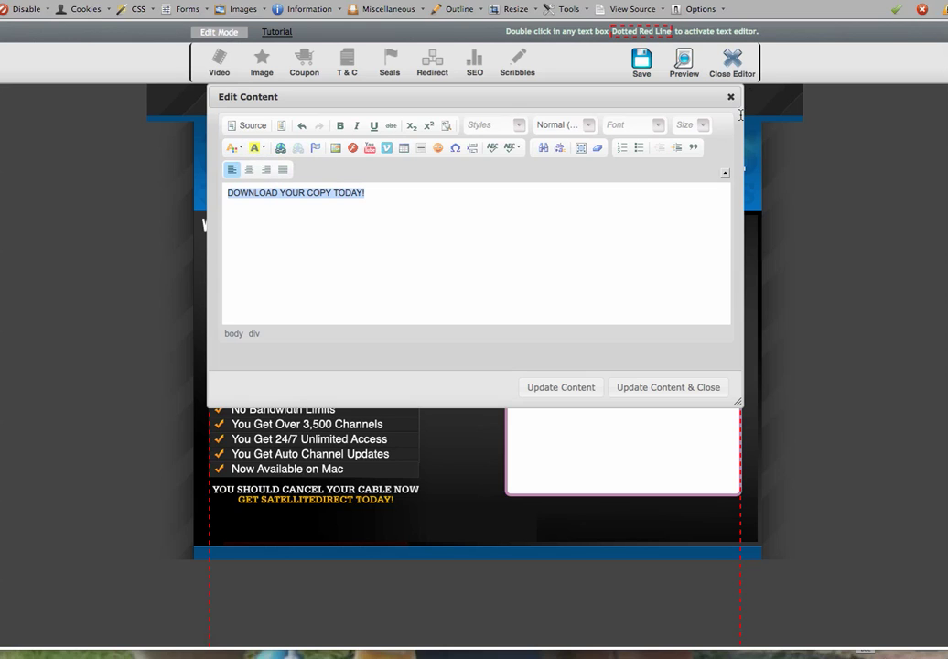
pyautogui.click(241, 150)
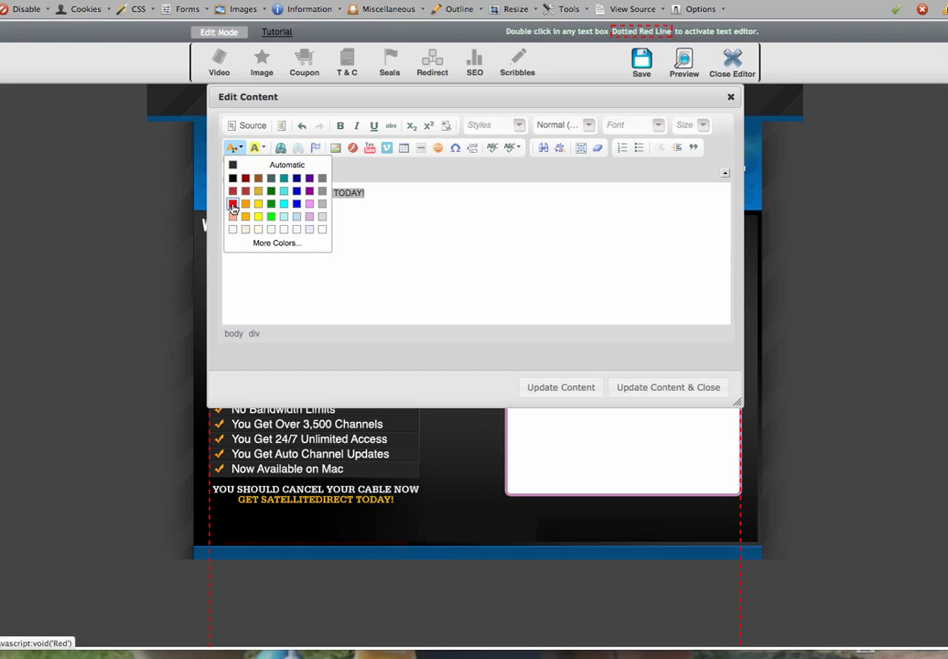
pyautogui.click(232, 204)
pyautogui.click(339, 126)
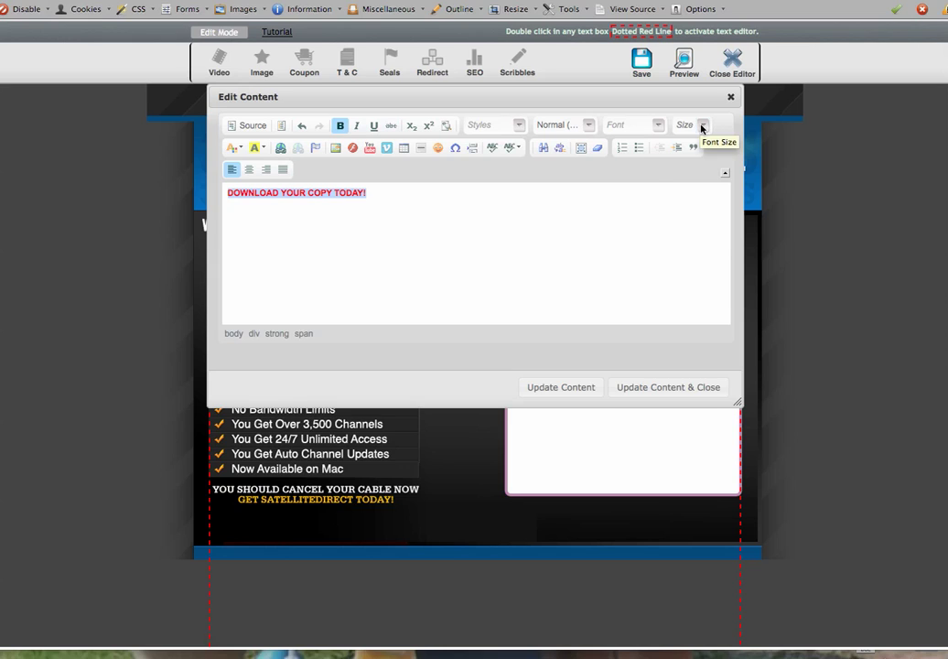
pyautogui.click(702, 126)
pyautogui.click(687, 233)
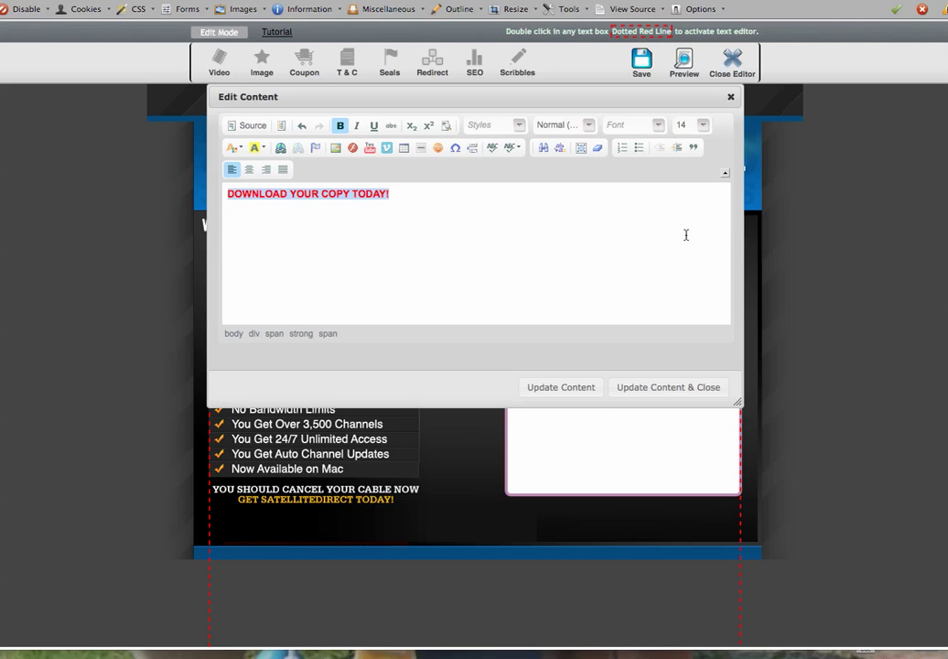
pyautogui.click(647, 392)
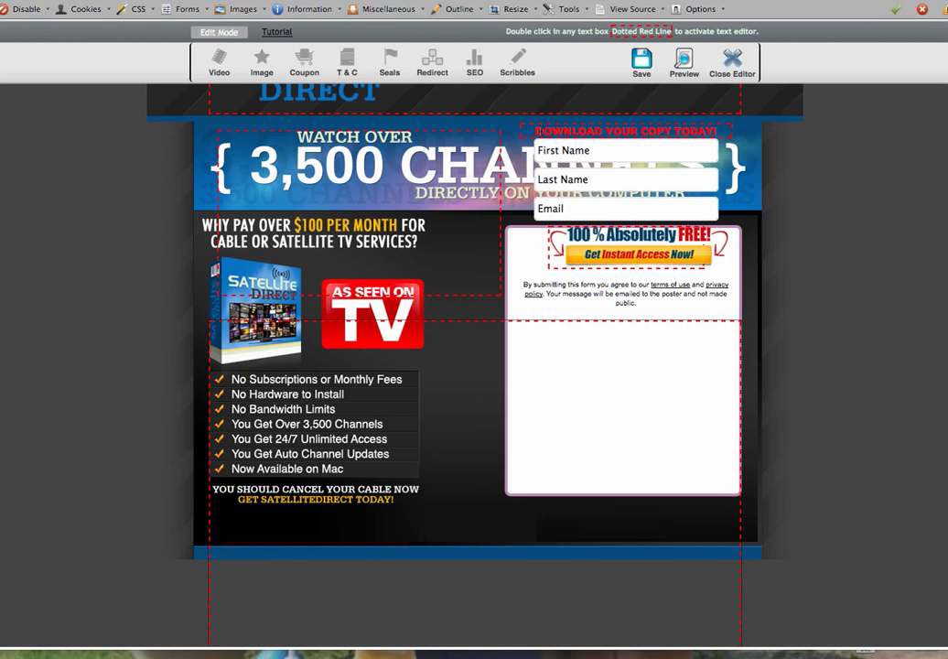
# - Move the heading and lead form down into the background's white panel by adding blank lines above the heading
pyautogui.moveTo(536, 134); pyautogui.dragTo(535, 271)
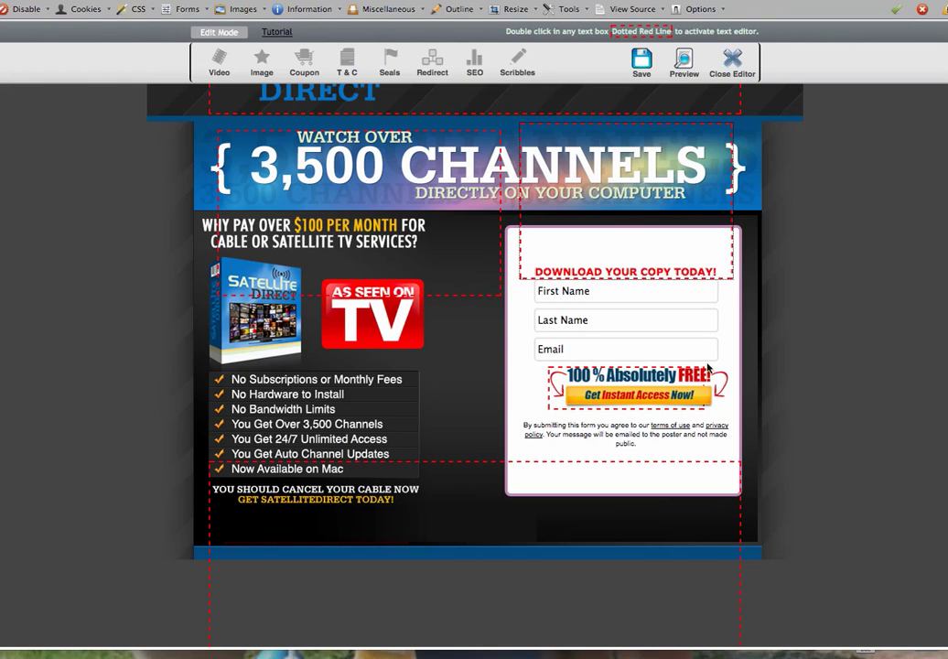
# - Replace the form's "Get Instant Access Now!" button with the green "Get It Now!" action button
pyautogui.click(554, 405)
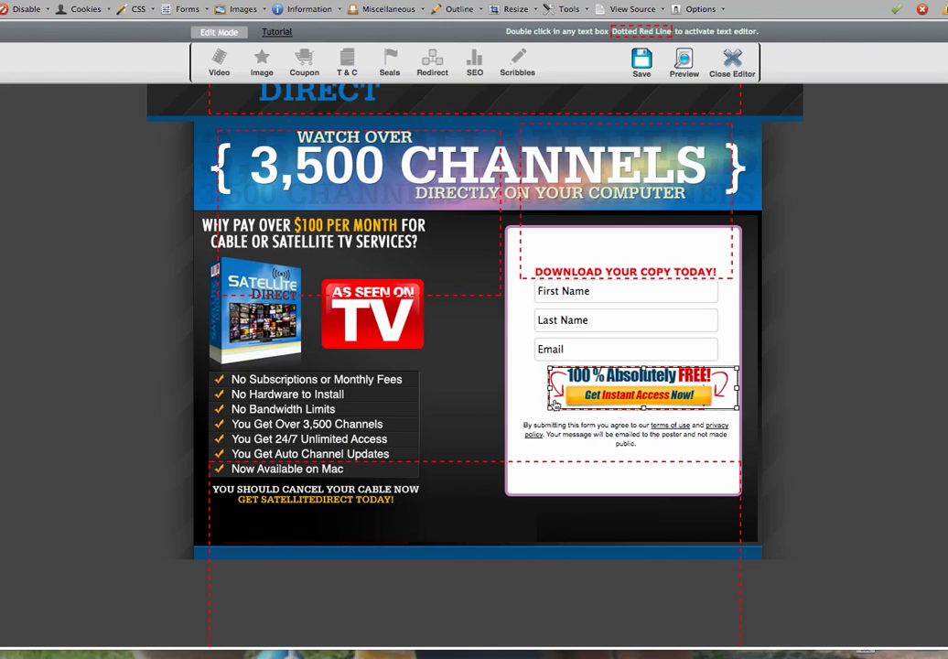
pyautogui.doubleClick(555, 404)
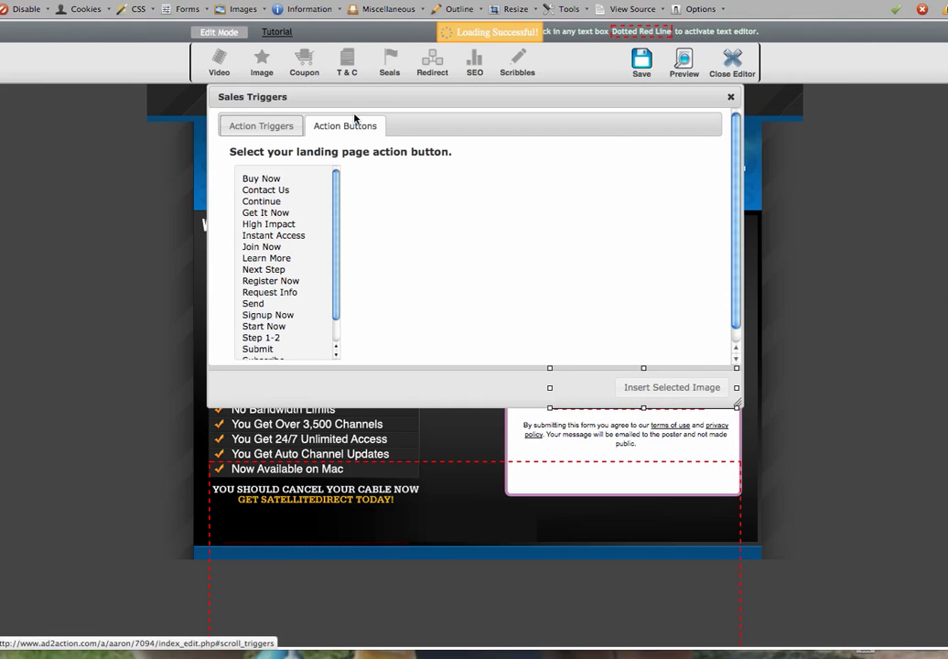
pyautogui.moveTo(334, 222)
pyautogui.mouseDown()
pyautogui.moveTo(334, 257)
pyautogui.moveTo(331, 214)
pyautogui.mouseUp()
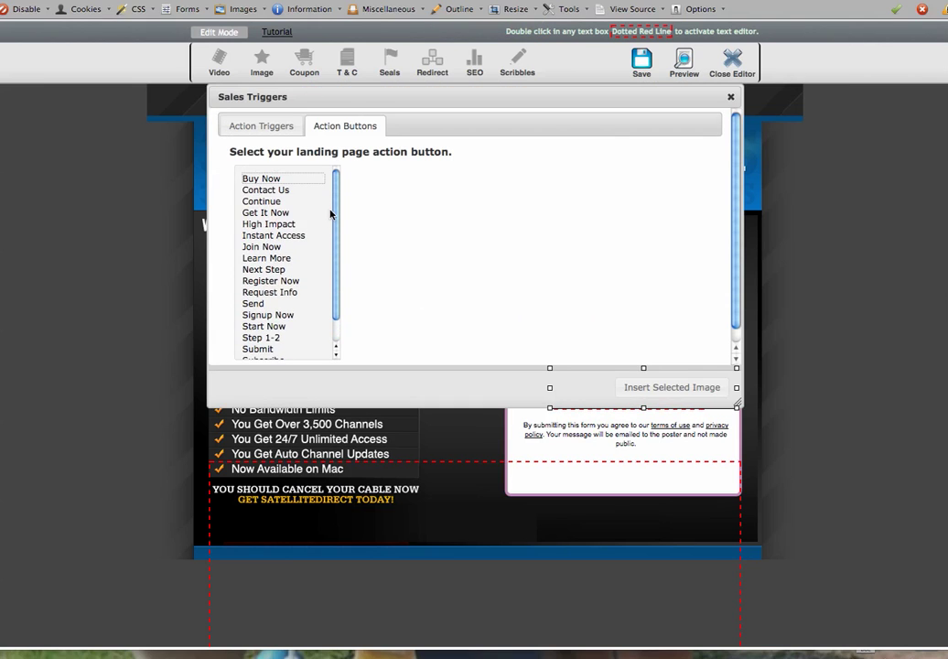
pyautogui.click(267, 214)
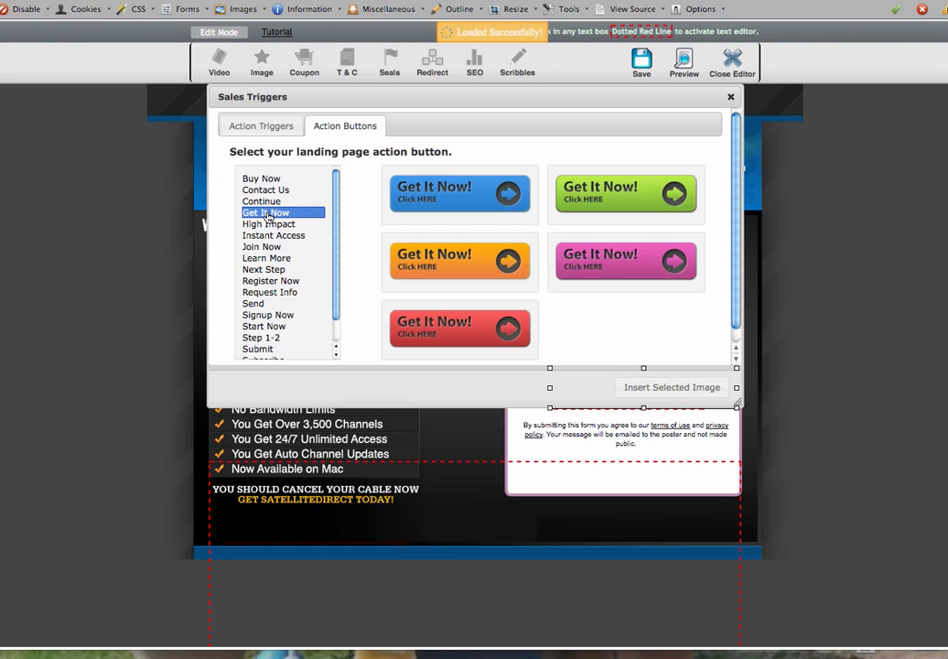
pyautogui.click(652, 195)
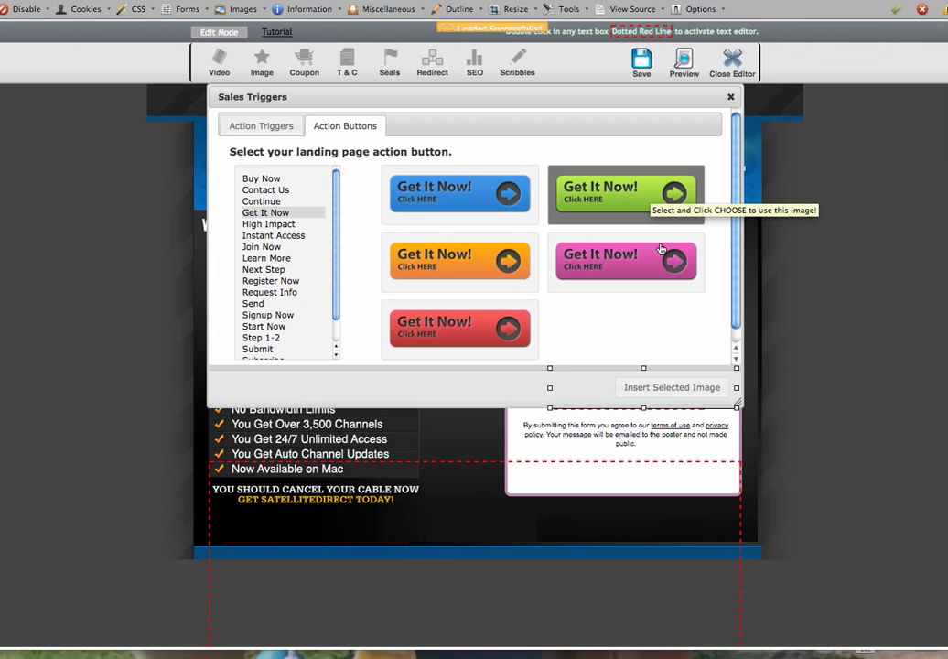
pyautogui.click(655, 391)
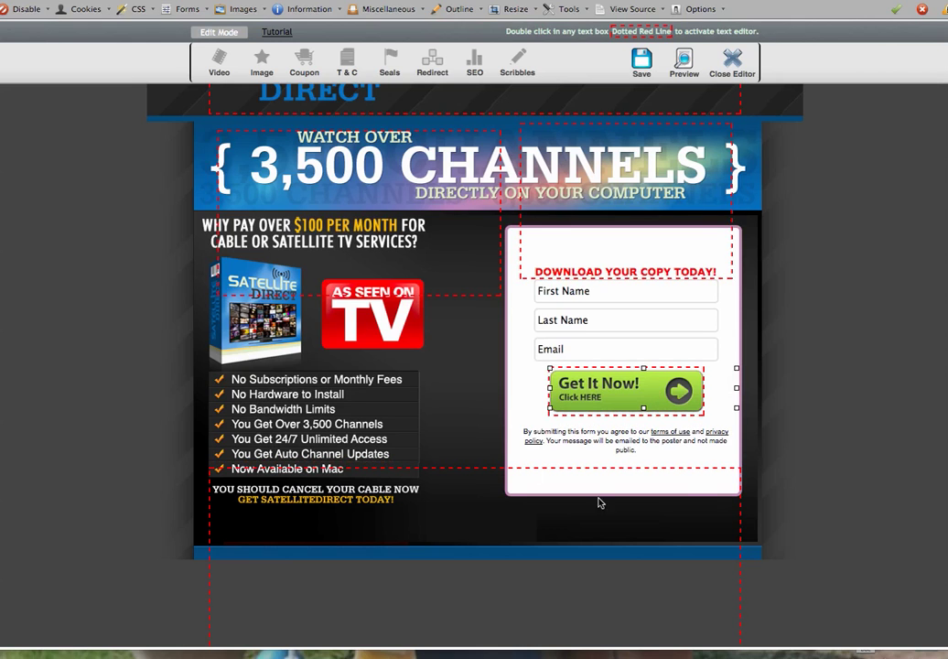
# - Set the font size of the "DOWNLOAD YOUR COPY TODAY!" heading above the lead form to 20
pyautogui.doubleClick(717, 271)
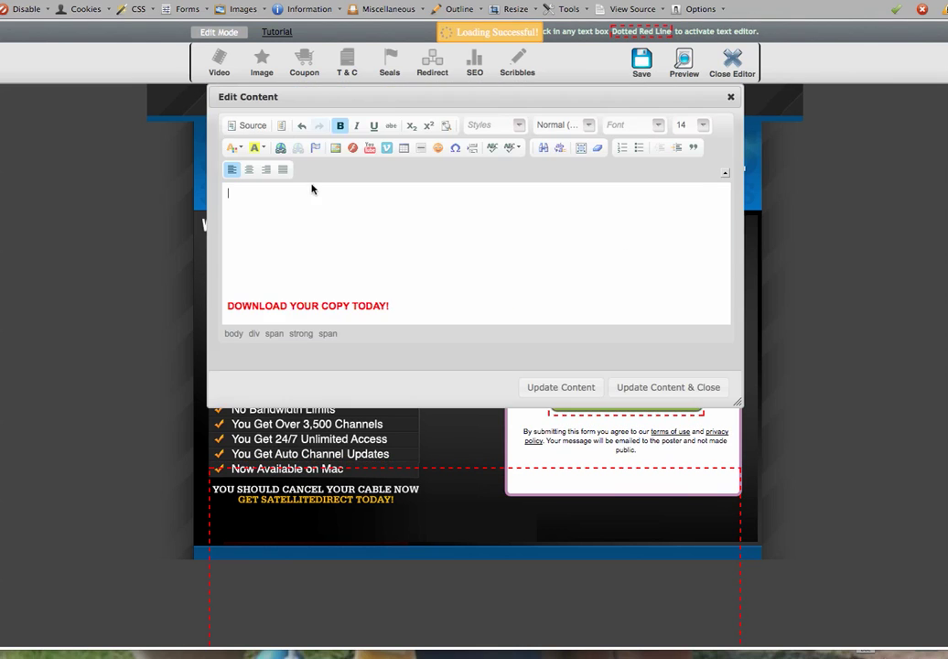
pyautogui.tripleClick(347, 311)
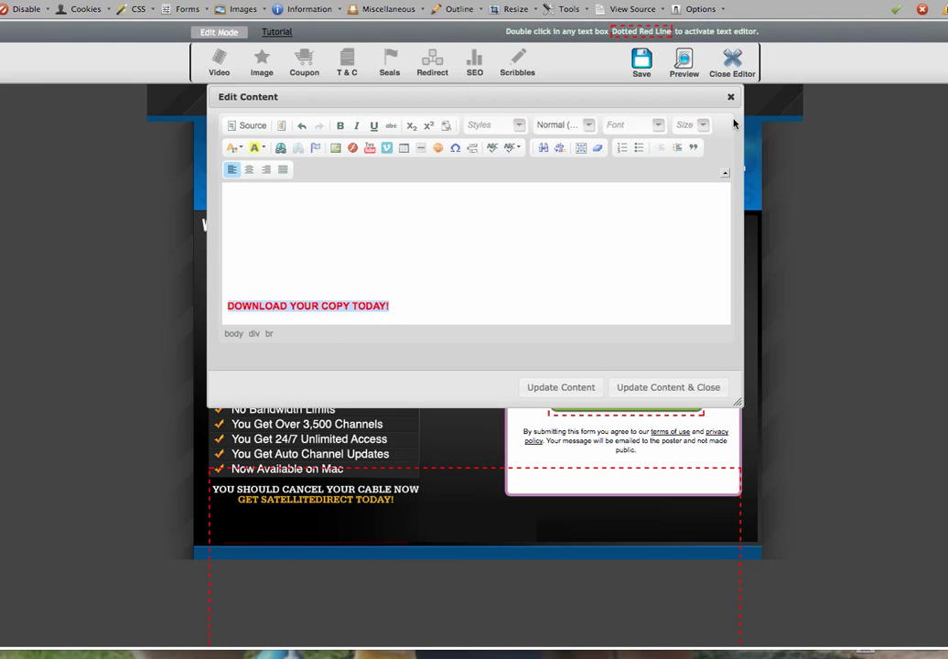
pyautogui.click(702, 125)
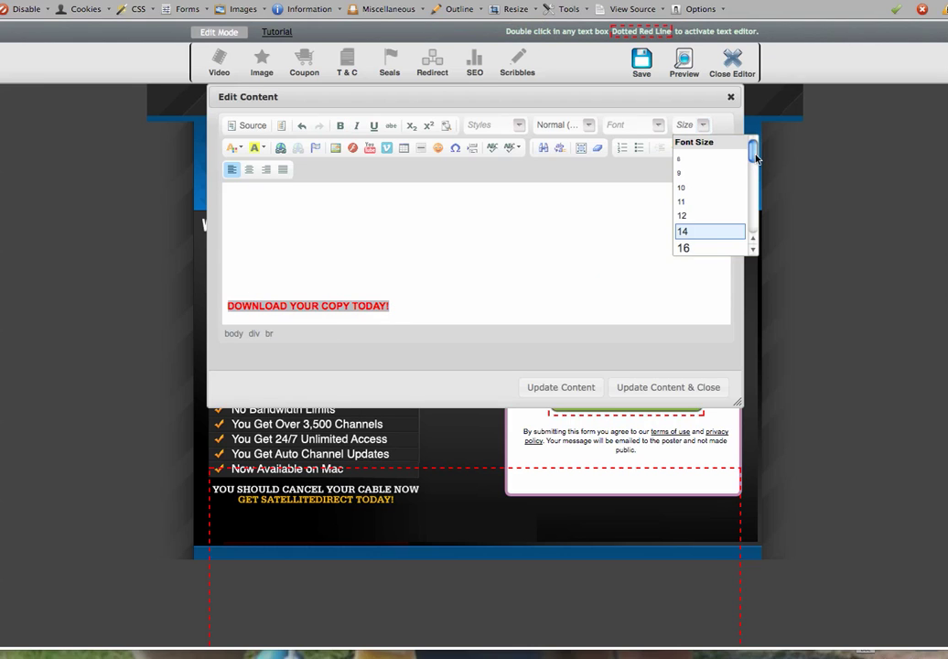
pyautogui.scroll(-3, 756, 187)
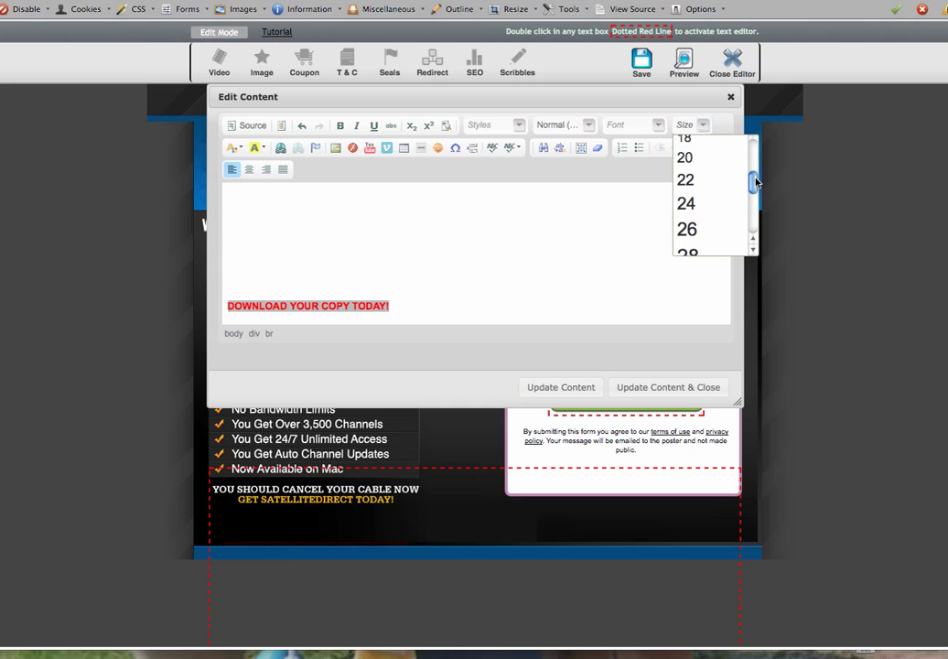
pyautogui.click(684, 161)
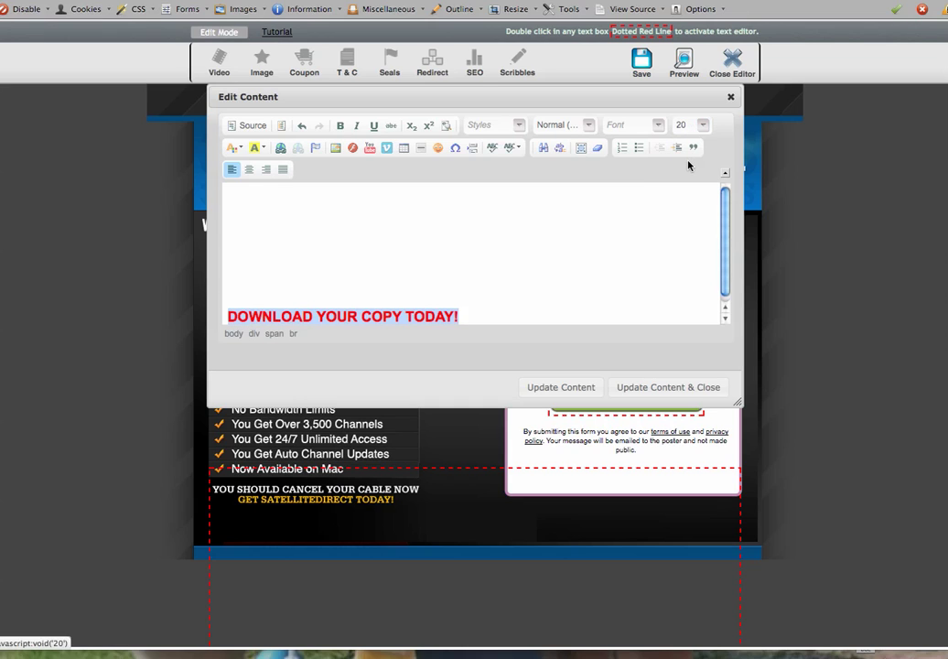
# - Break the heading into two lines before "COPY", center both lines, and update the page content
pyautogui.click(367, 317)
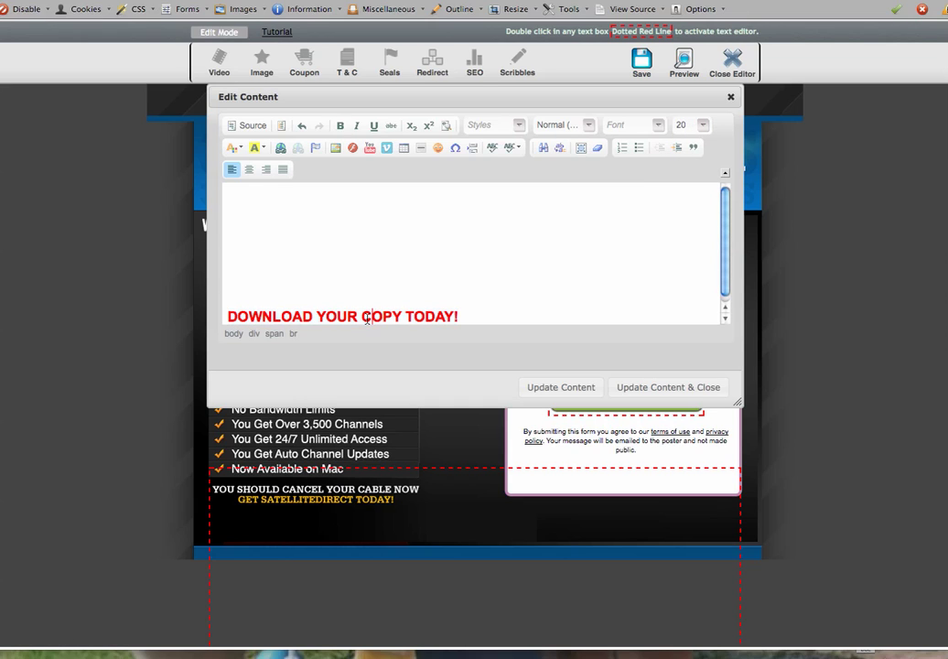
pyautogui.press('Left')
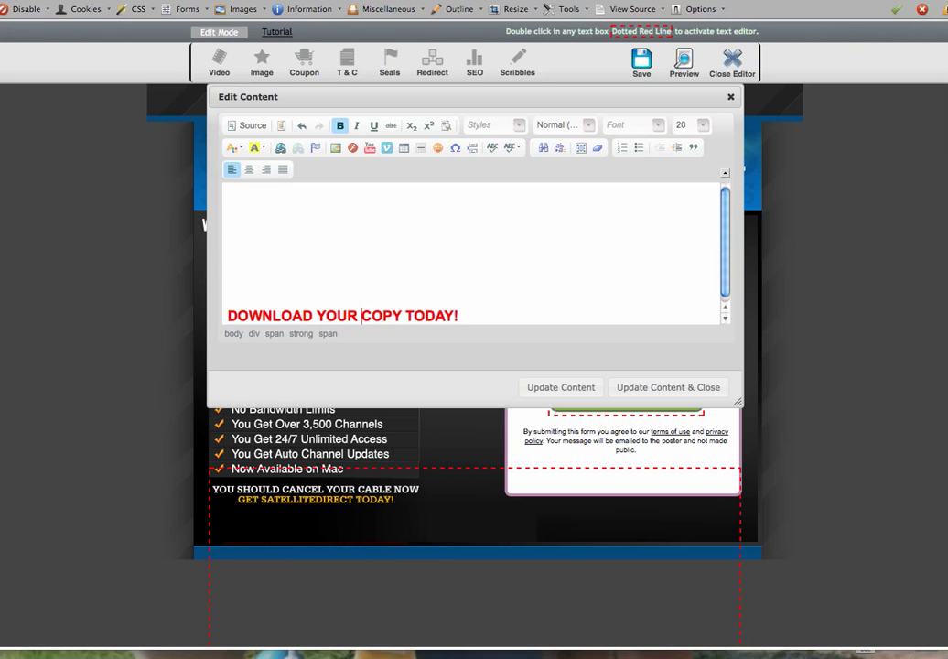
pyautogui.press('Return')
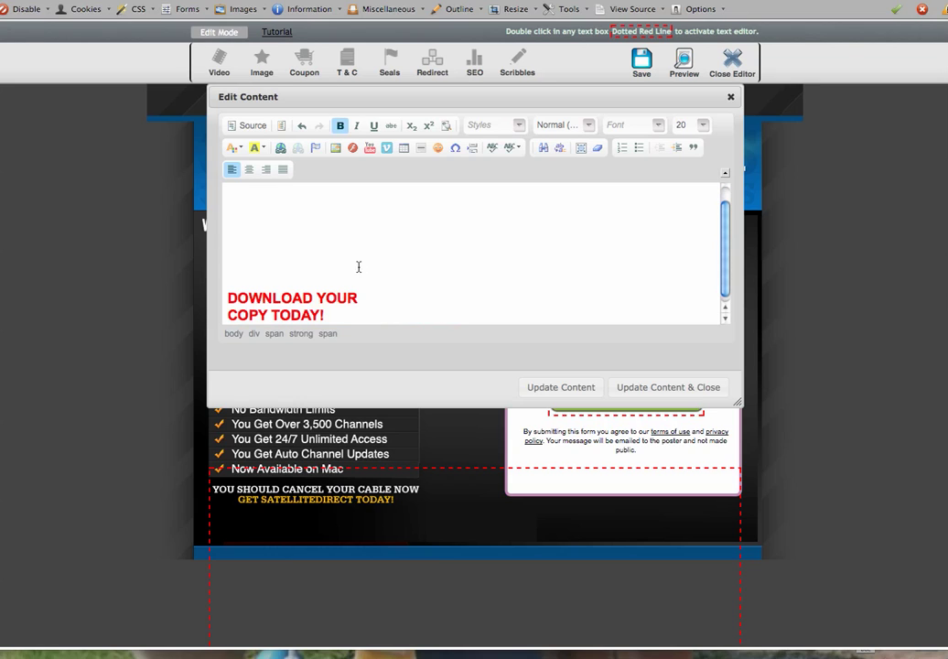
pyautogui.moveTo(329, 315); pyautogui.dragTo(228, 298)
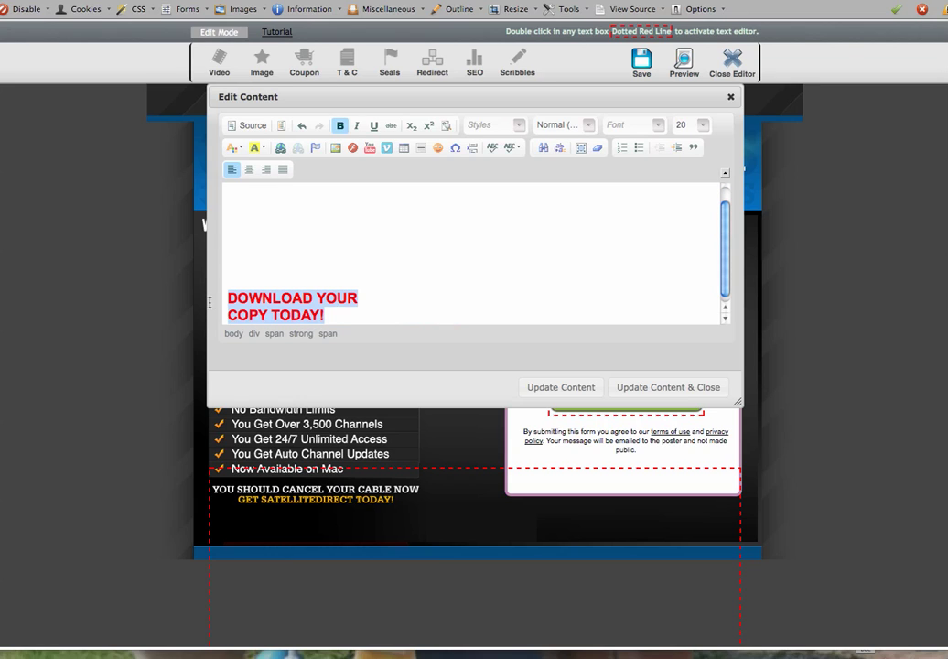
pyautogui.click(248, 170)
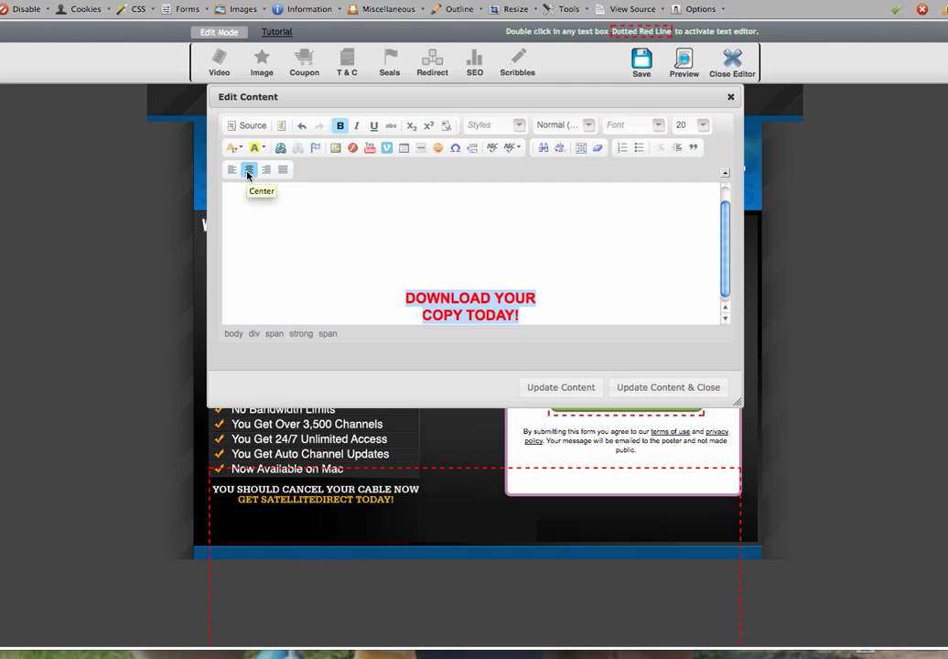
pyautogui.click(665, 388)
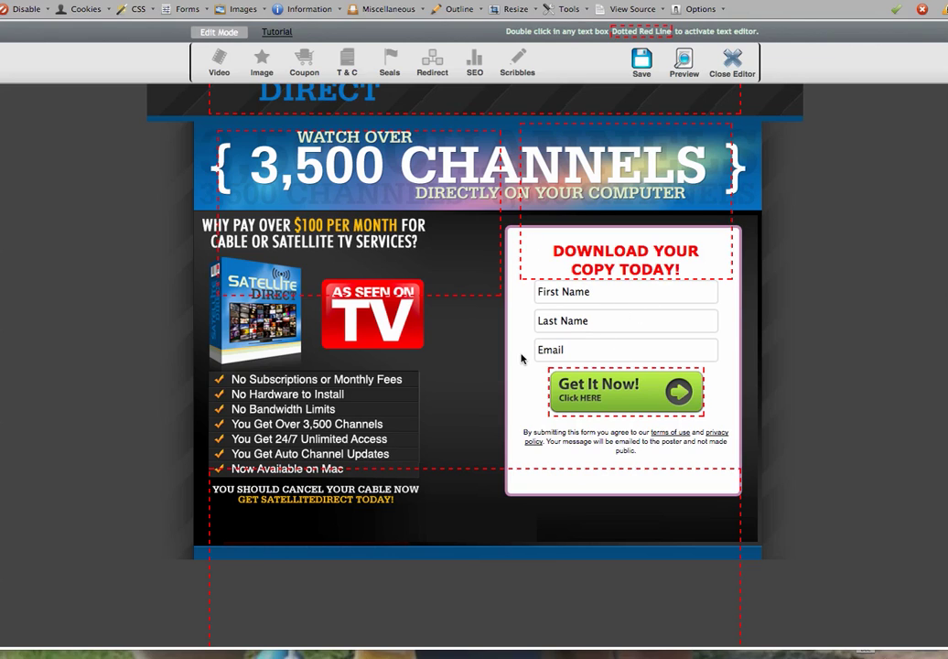
# - Check the landing page layout from header to footer and save the page
pyautogui.scroll(2, 475, 366)
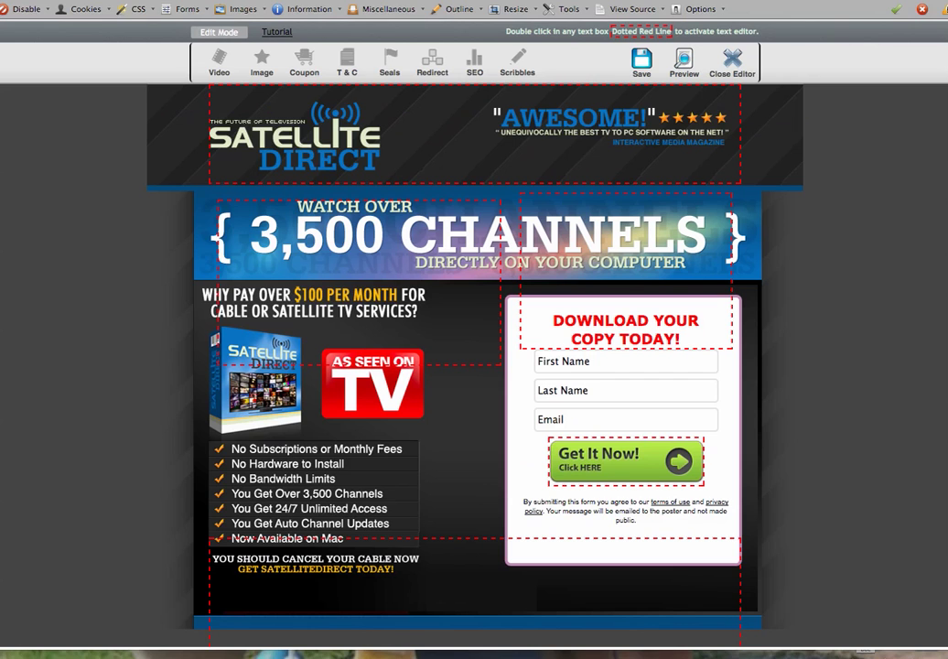
pyautogui.scroll(-6, 475, 367)
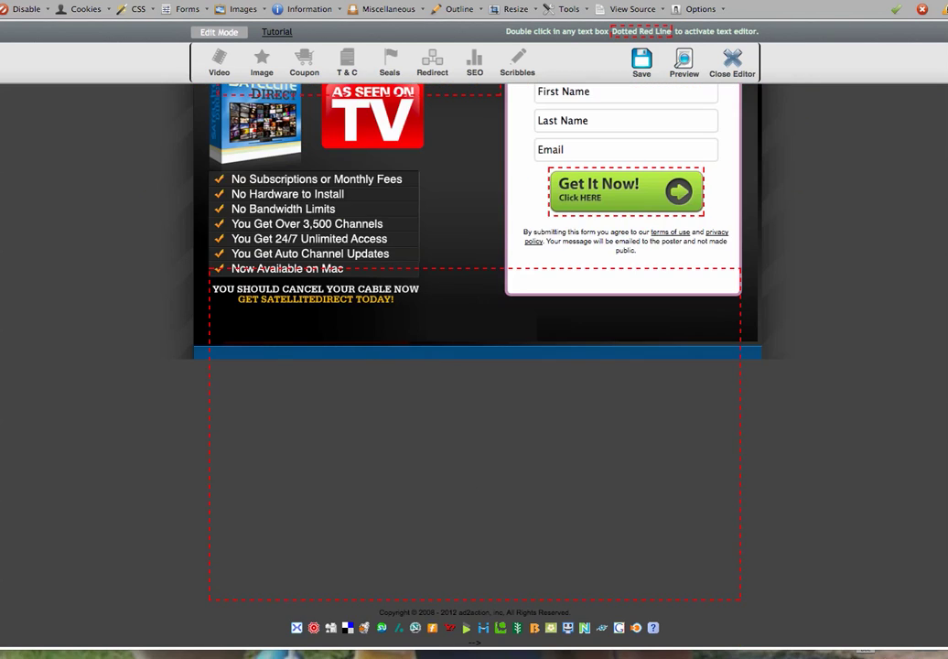
pyautogui.scroll(6, 475, 367)
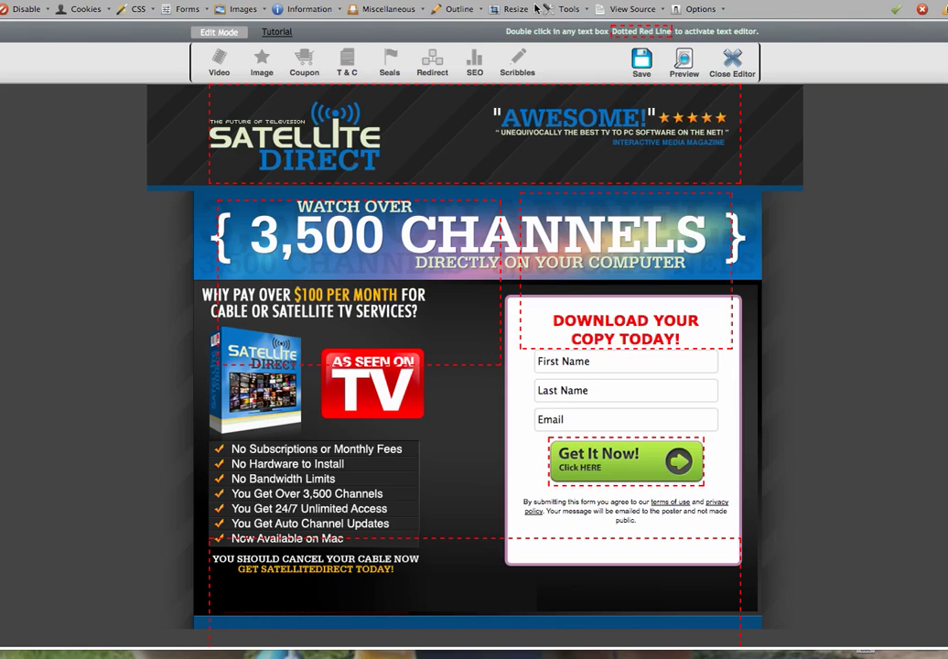
pyautogui.click(635, 73)
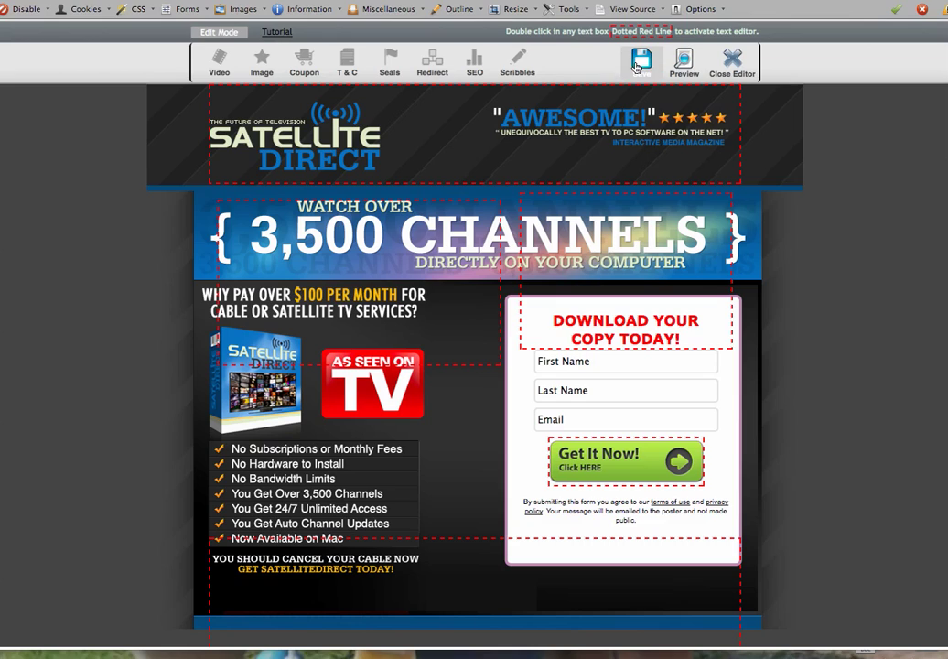
# - Preview the saved landing page, close the preview, and exit the page editor
pyautogui.click(684, 64)
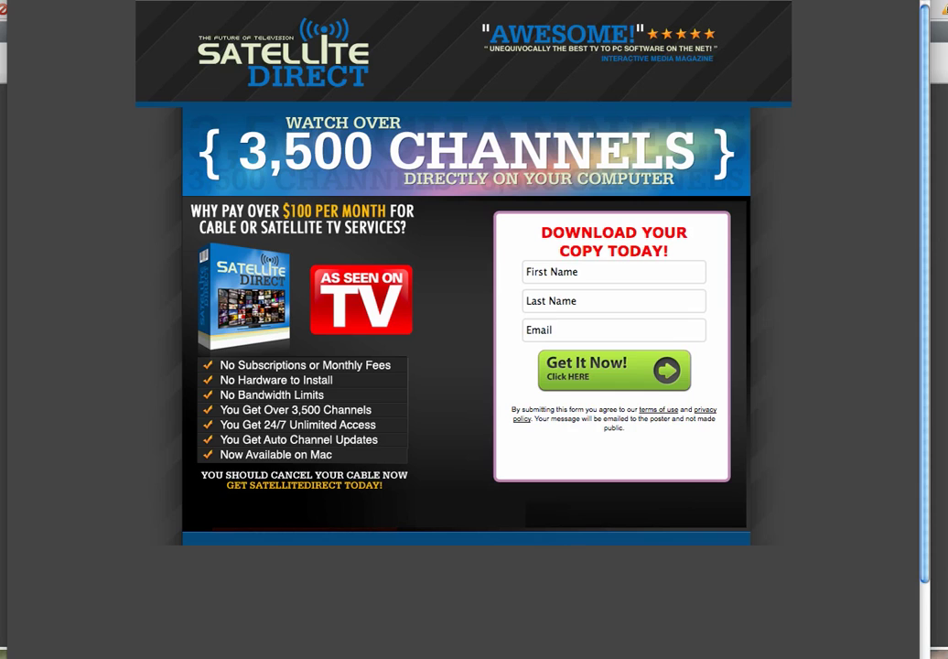
pyautogui.press('super+w')
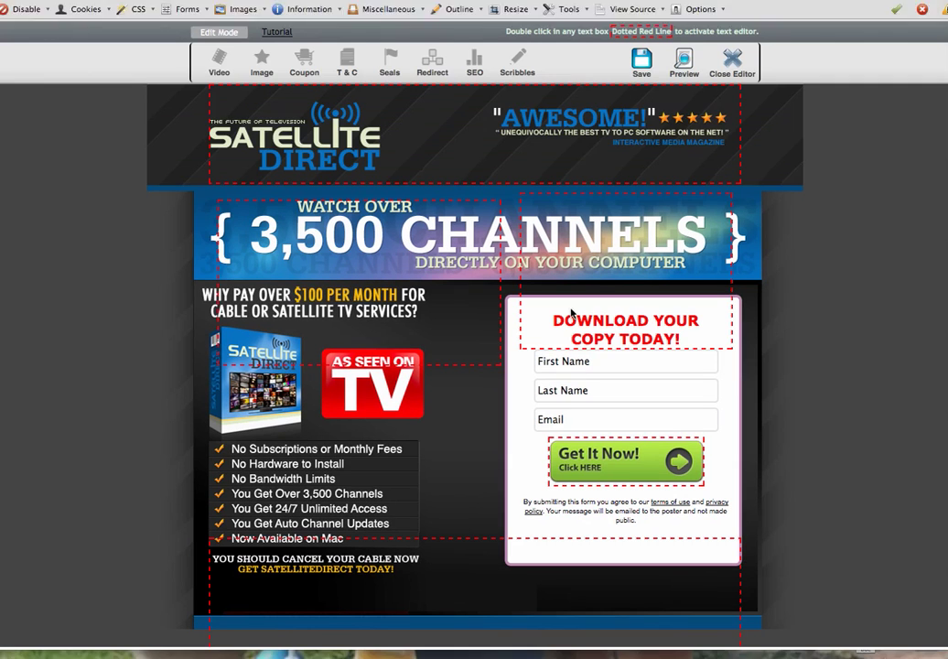
pyautogui.click(735, 63)
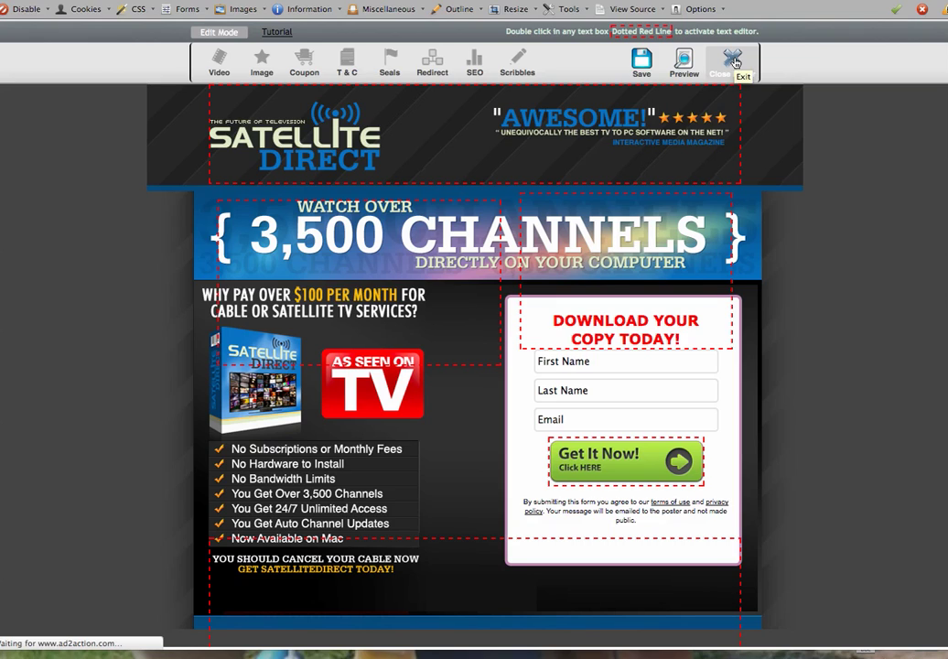